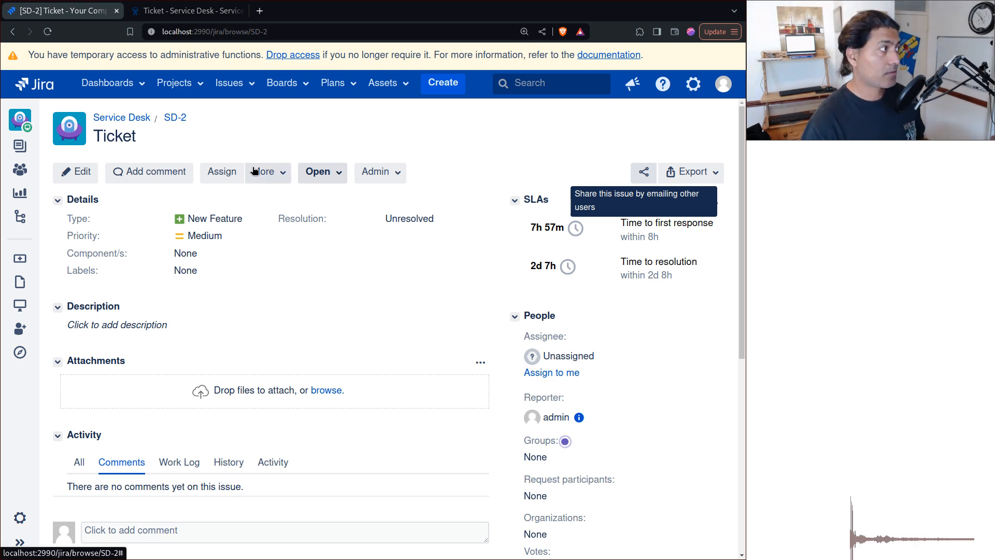
Raise a Technical support request in the Service Desk portal with summary "This is a my request" and description "dd".
{"action": "key", "text": "ctrl+Tab"}
{"action": "left_click", "coordinate": [217, 158]}
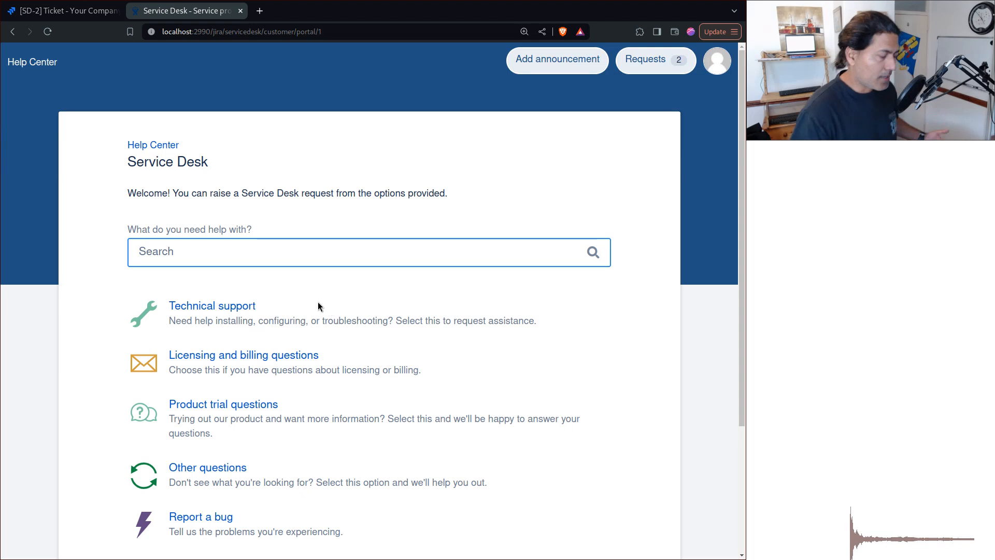
{"action": "left_click", "coordinate": [204, 309]}
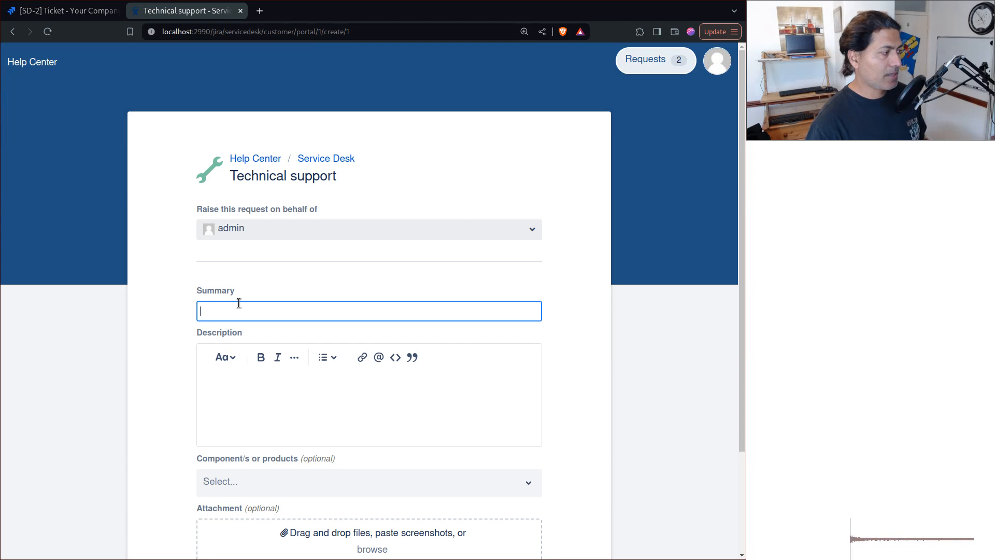
{"action": "type", "text": "This is a"}
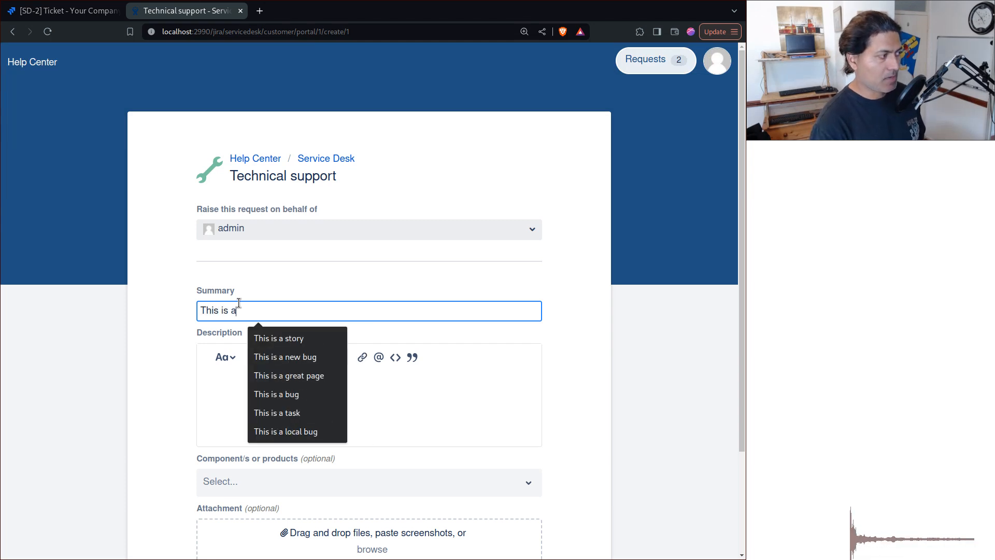
{"action": "type", "text": " my request"}
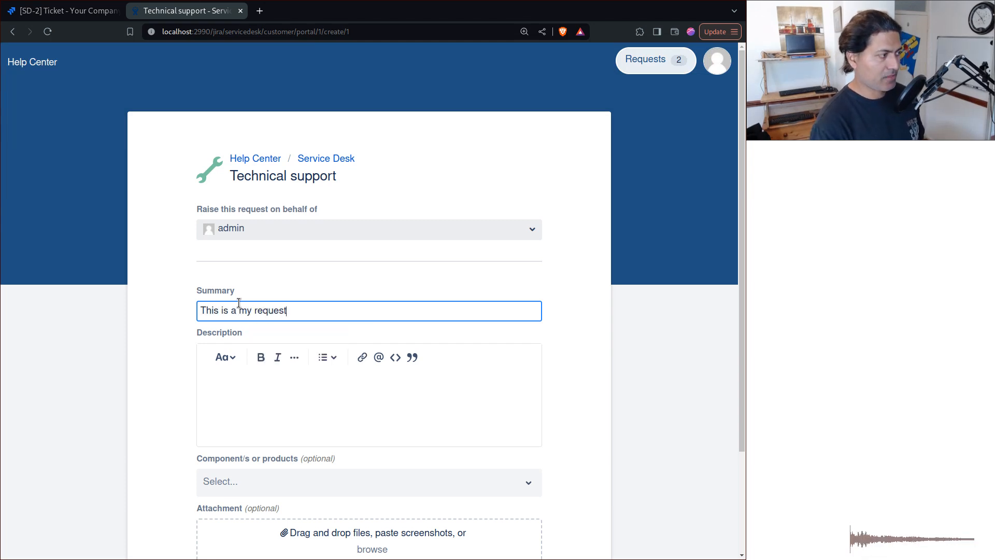
{"action": "scroll", "coordinate": [239, 311], "scroll_direction": "down", "scroll_amount": 3}
{"action": "left_click", "coordinate": [223, 461]}
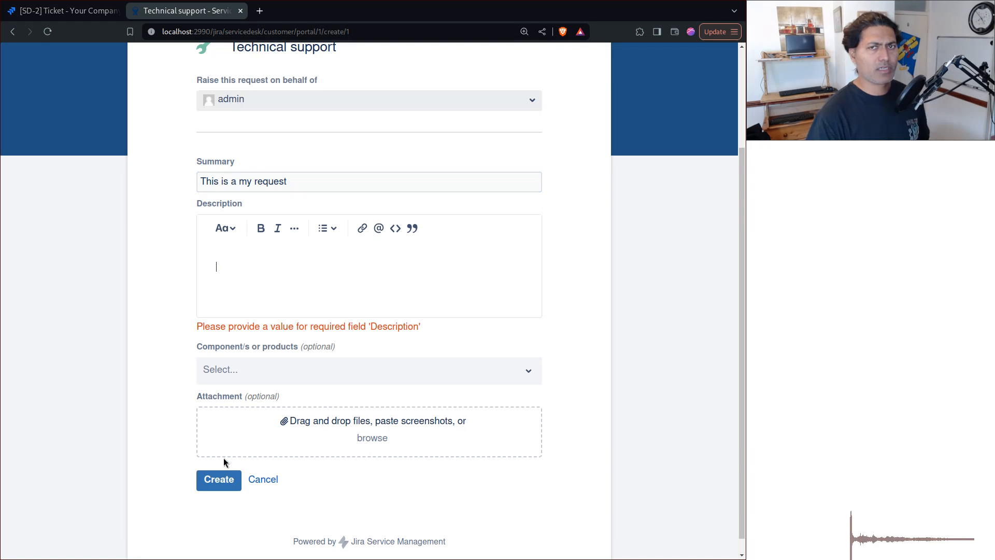
{"action": "type", "text": "dd"}
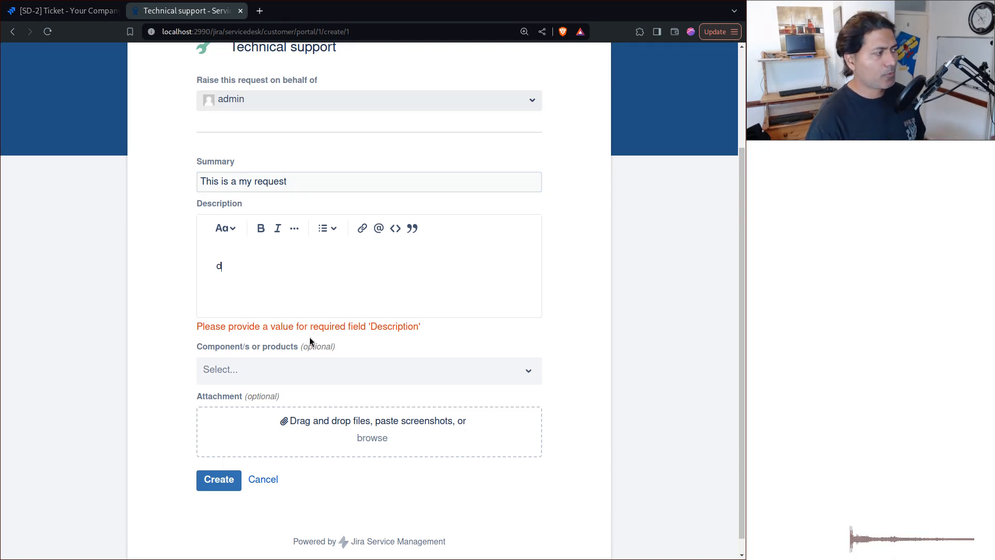
{"action": "left_click", "coordinate": [217, 478]}
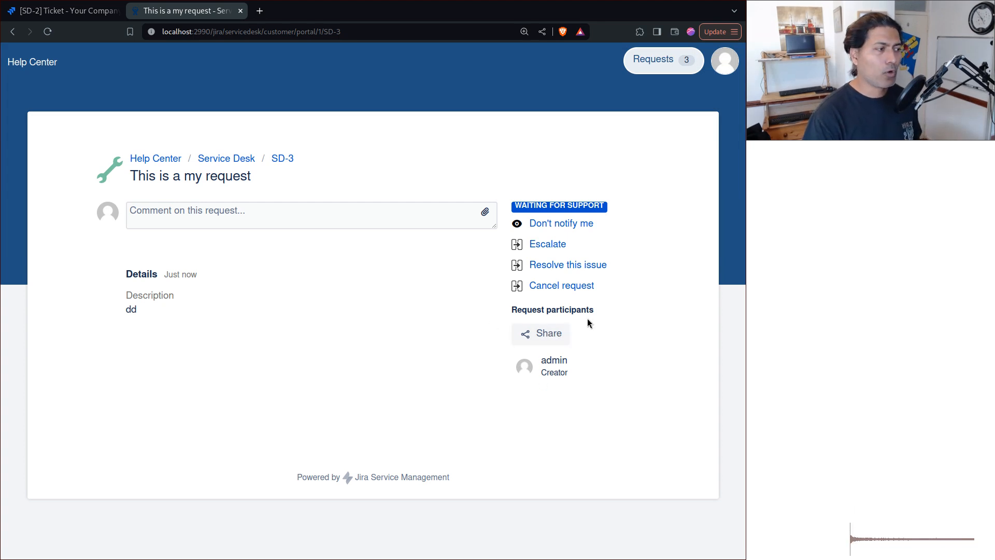
Share the new request with Admin 2 as a participant.
{"action": "left_click", "coordinate": [548, 337]}
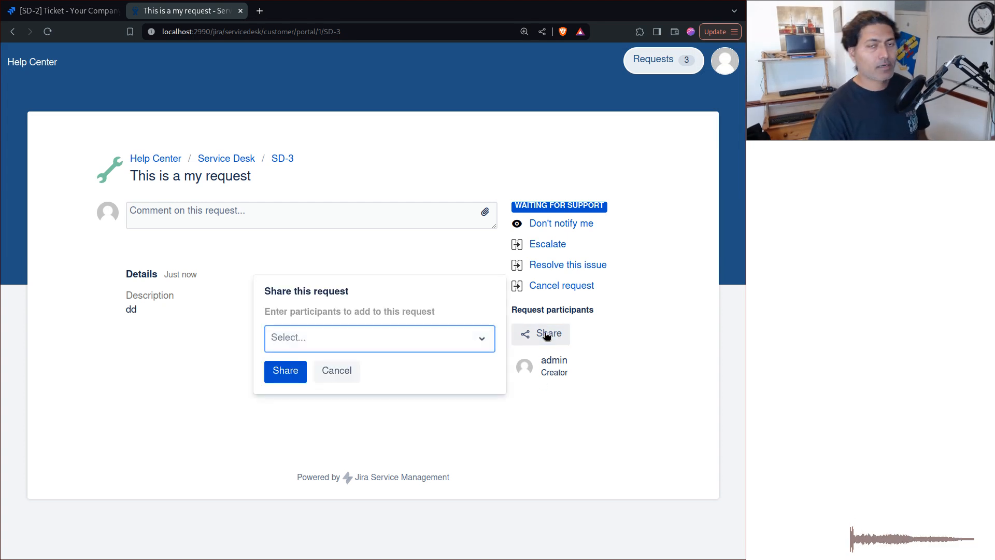
{"action": "type", "text": "admin"}
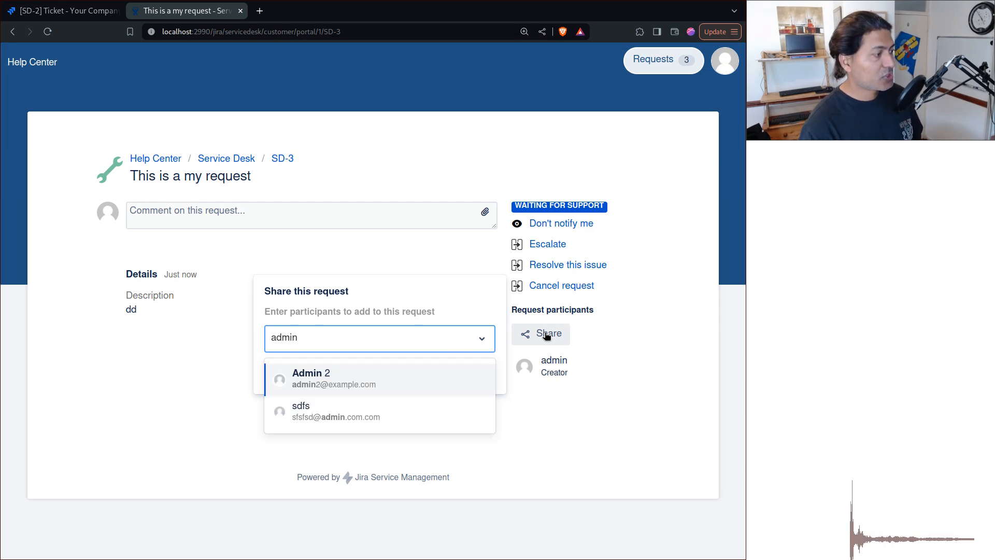
{"action": "left_click", "coordinate": [418, 371]}
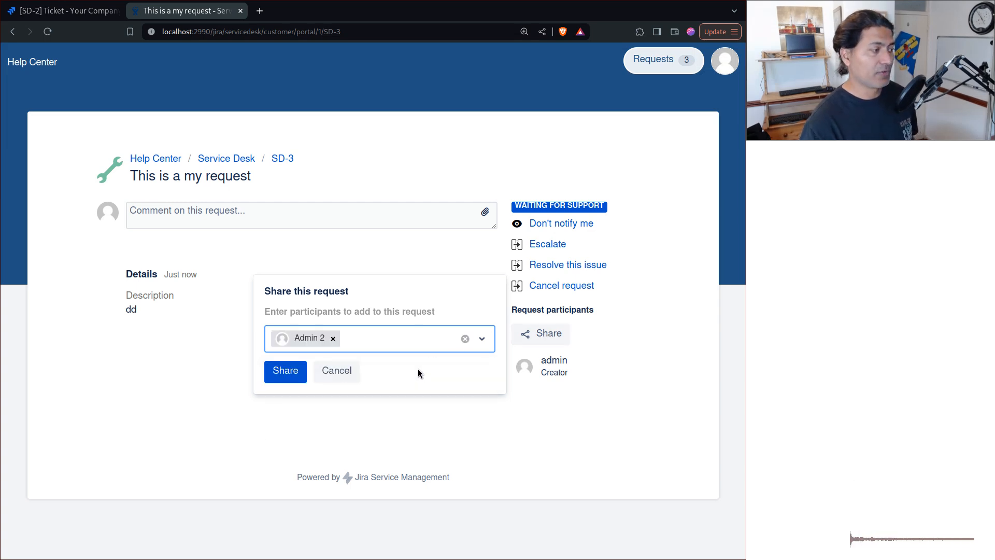
{"action": "left_click", "coordinate": [284, 371]}
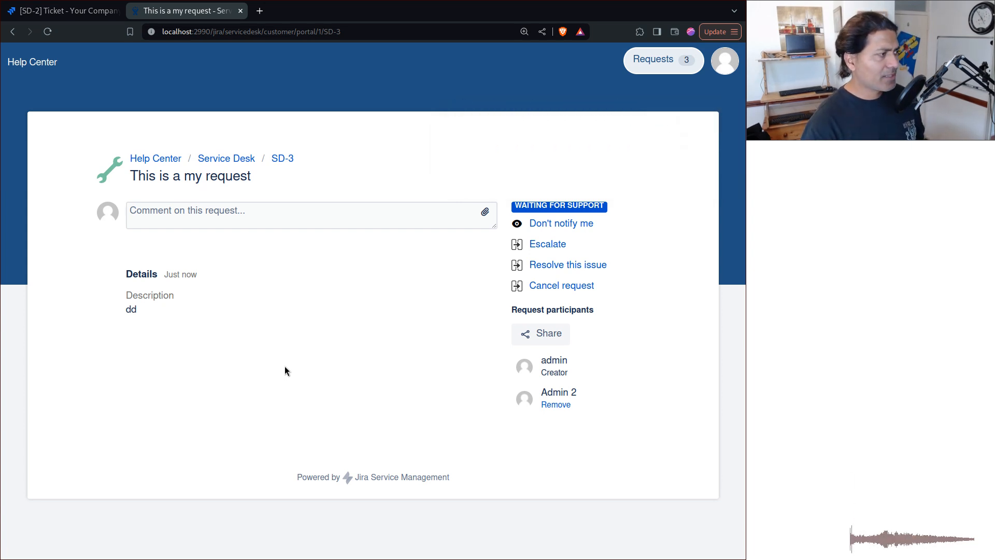
Return to the SD-2 ticket and go to ScriptRunner's script Fragments page by searching for the matching action.
{"action": "key", "text": "ctrl+shift+Tab"}
{"action": "key", "text": "period"}
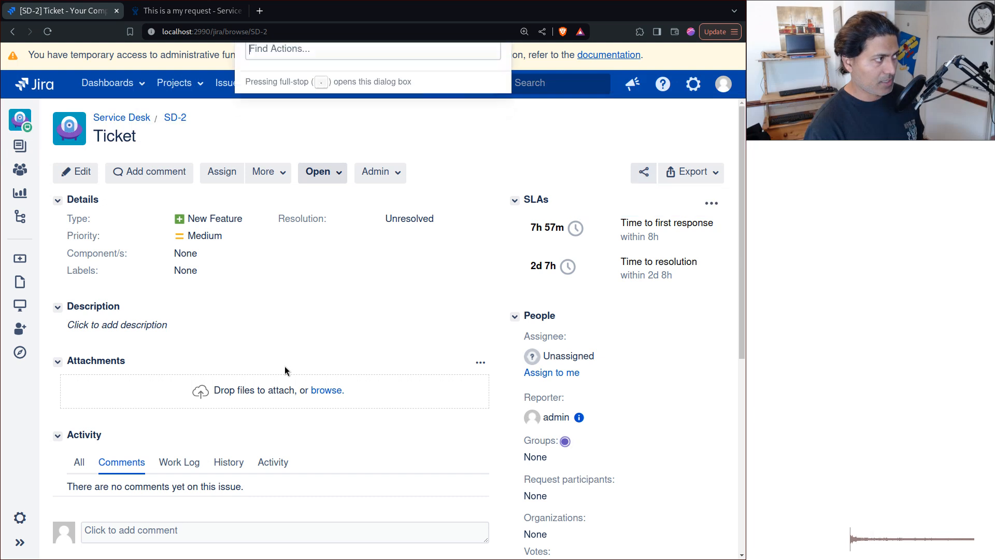
{"action": "type", "text": "script gf"}
{"action": "key", "text": "BackSpace"}
{"action": "key", "text": "BackSpace"}
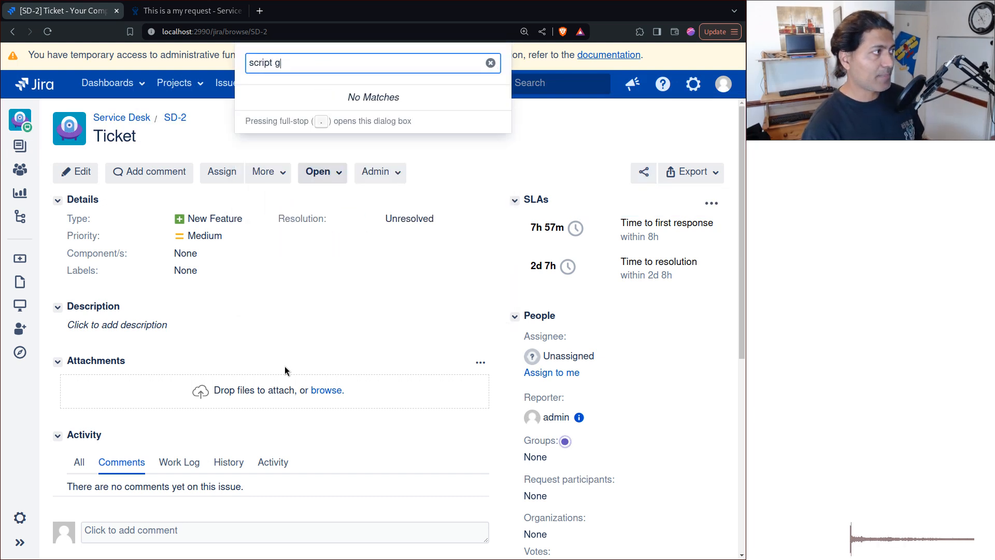
{"action": "type", "text": "fr"}
{"action": "key", "text": "Return"}
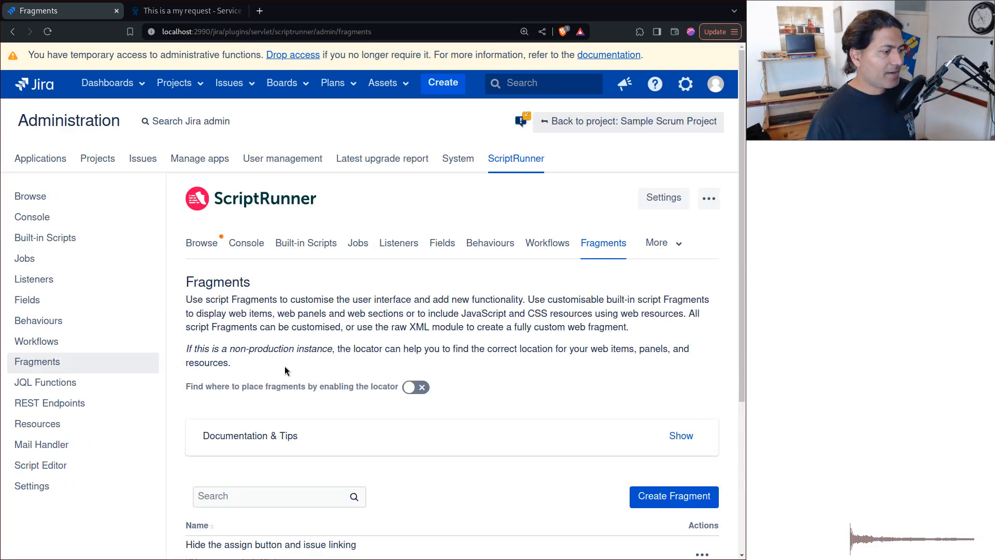
Start creating a script fragment of the type "Hide system or plugin UI element".
{"action": "scroll", "coordinate": [435, 299], "scroll_direction": "down", "scroll_amount": 5}
{"action": "left_click", "coordinate": [674, 275]}
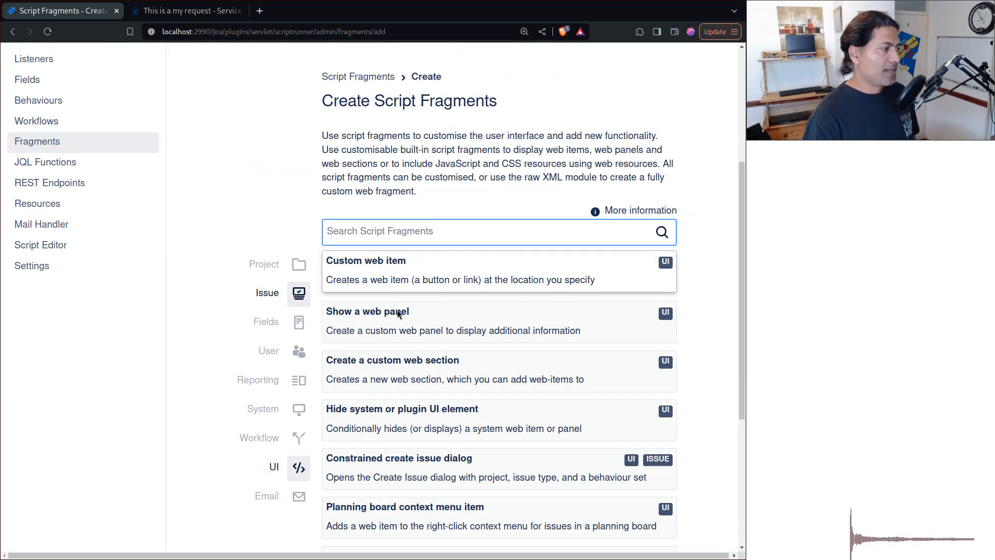
{"action": "left_click", "coordinate": [390, 412]}
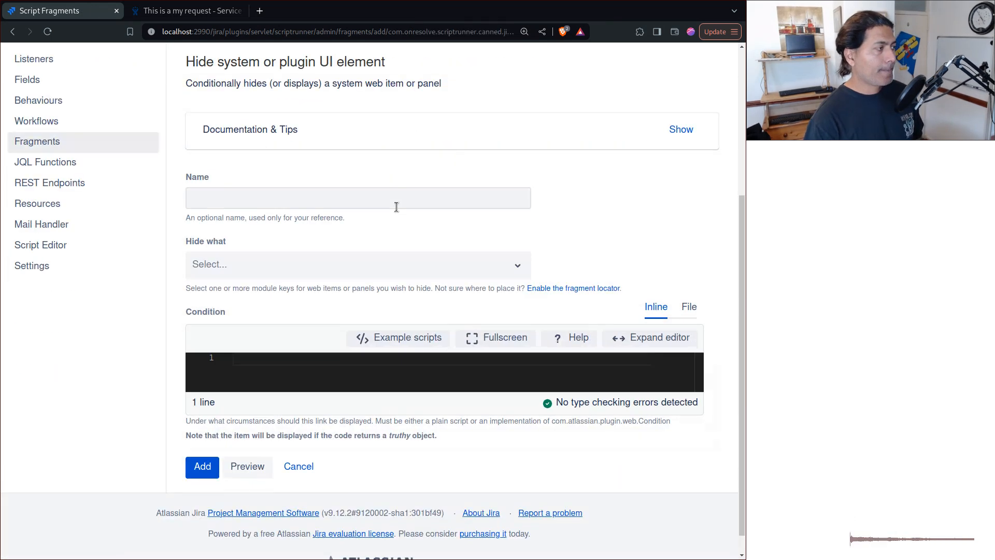
Name the fragment "Hide the Share button and panel from the portal".
{"action": "left_click", "coordinate": [395, 207]}
{"action": "type", "text": "Hide"}
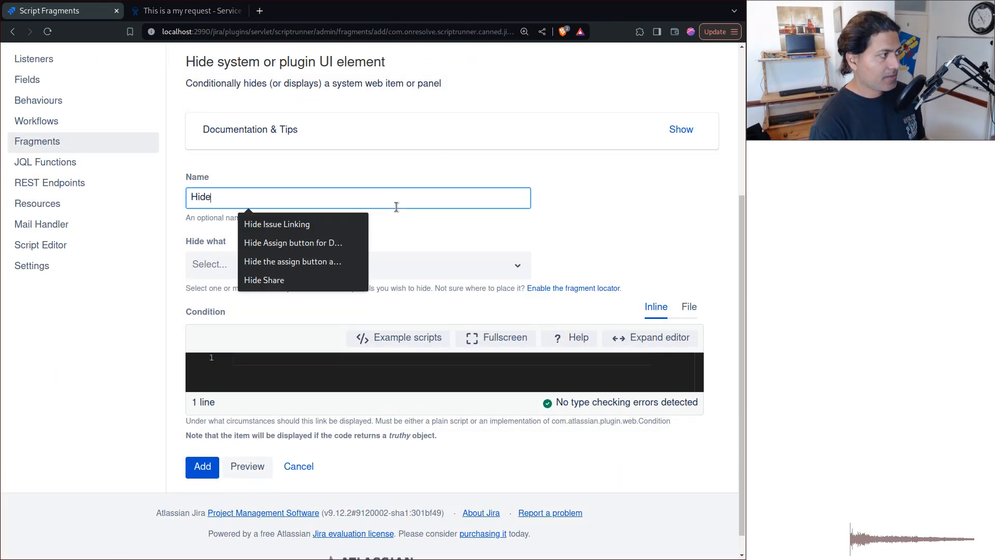
{"action": "type", "text": " the Share pa"}
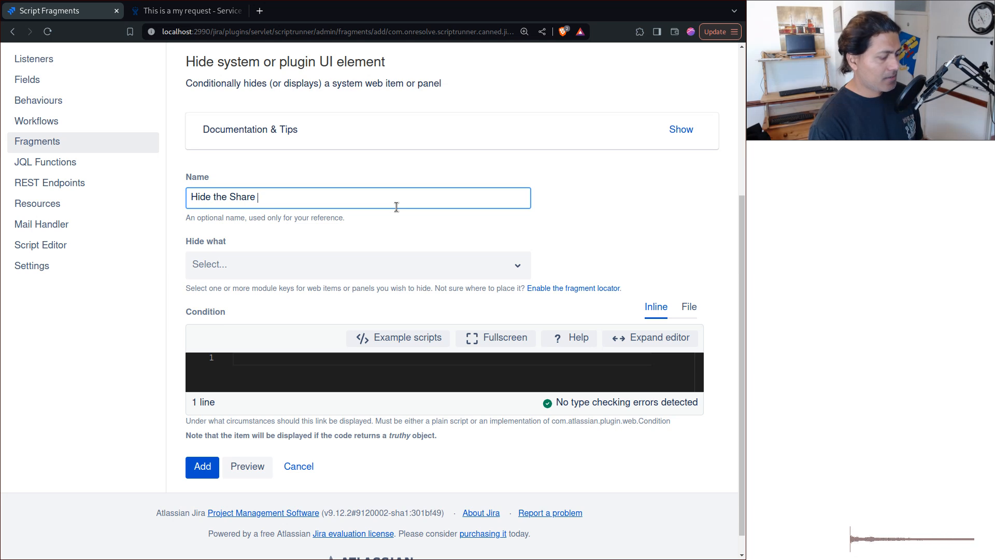
{"action": "key", "text": "BackSpace"}
{"action": "key", "text": "BackSpace"}
{"action": "type", "text": "button and a"}
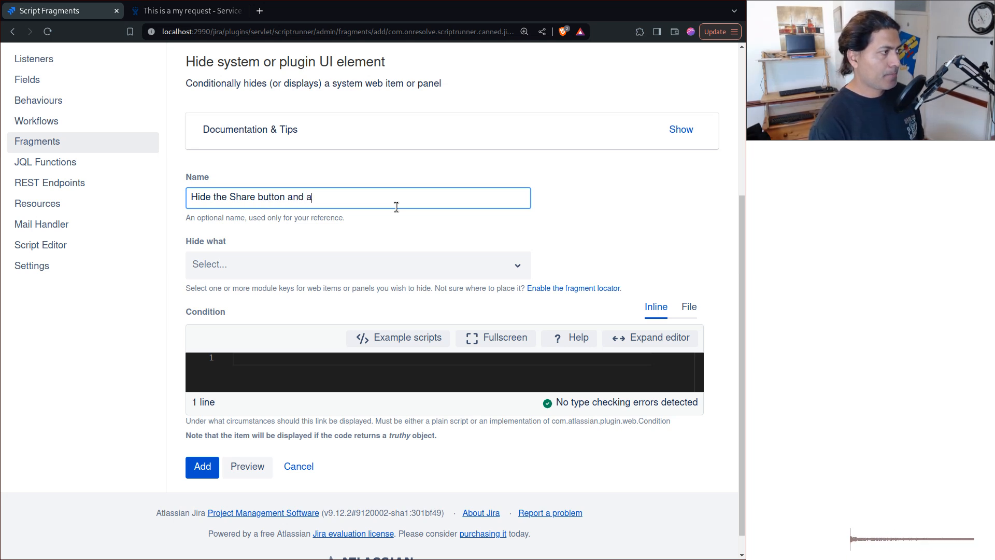
{"action": "key", "text": "BackSpace"}
{"action": "type", "text": "pab"}
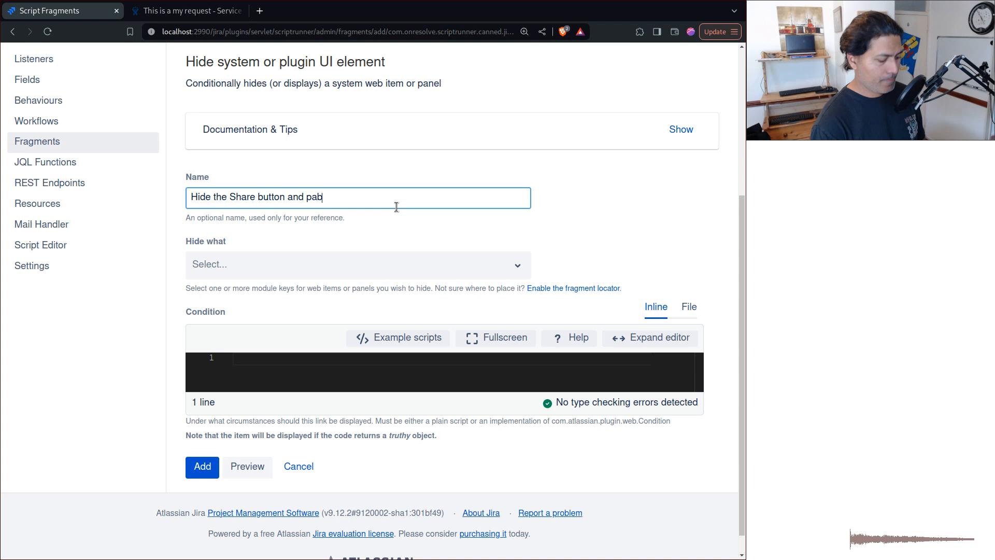
{"action": "key", "text": "BackSpace"}
{"action": "type", "text": "nel fro mthe"}
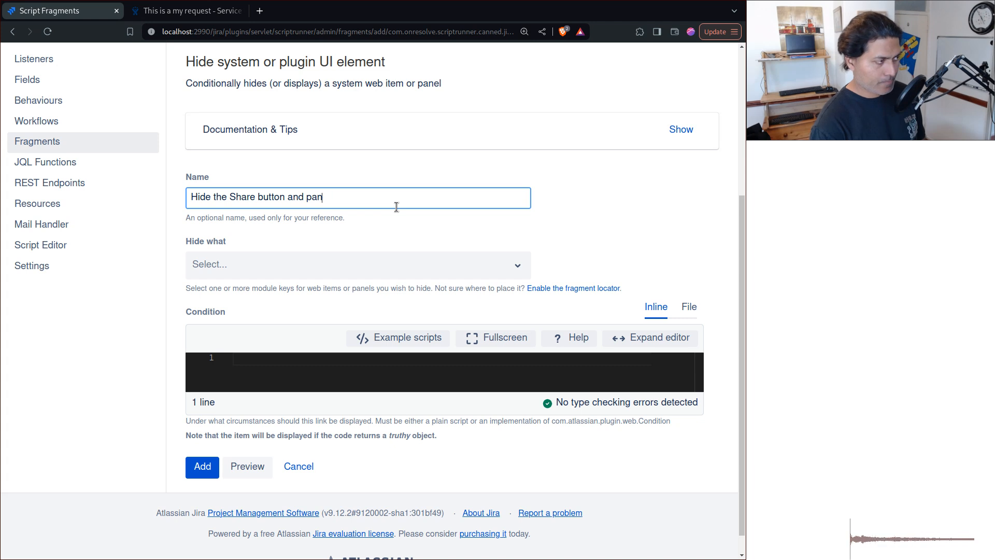
{"action": "key", "text": "BackSpace"}
{"action": "key", "text": "BackSpace"}
{"action": "key", "text": "BackSpace"}
{"action": "key", "text": "BackSpace"}
{"action": "key", "text": "BackSpace"}
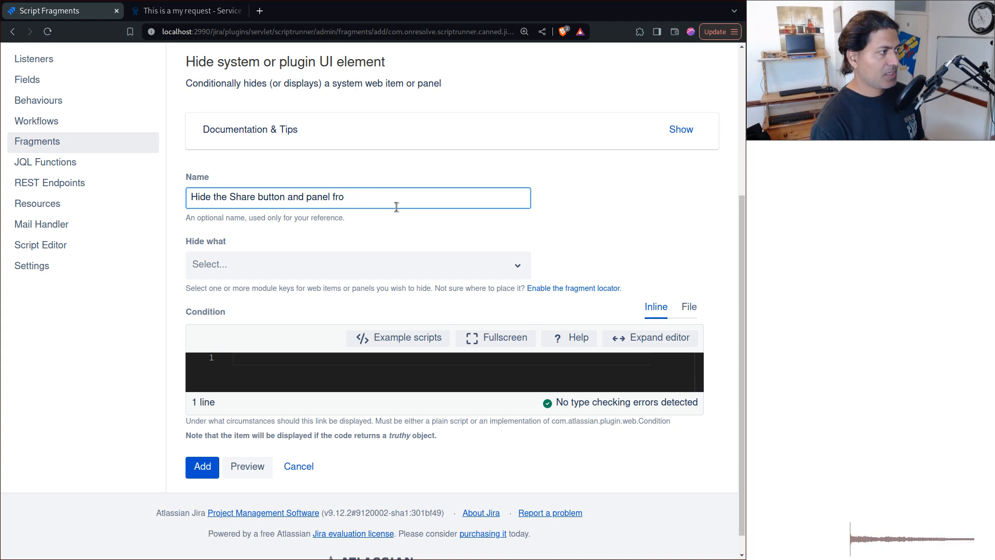
{"action": "type", "text": "m the po"}
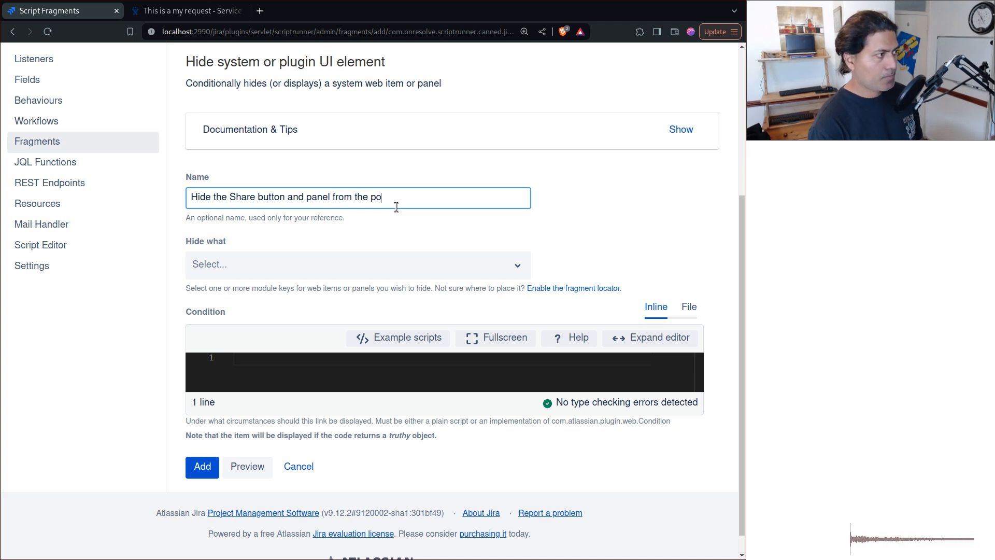
{"action": "type", "text": "rtal"}
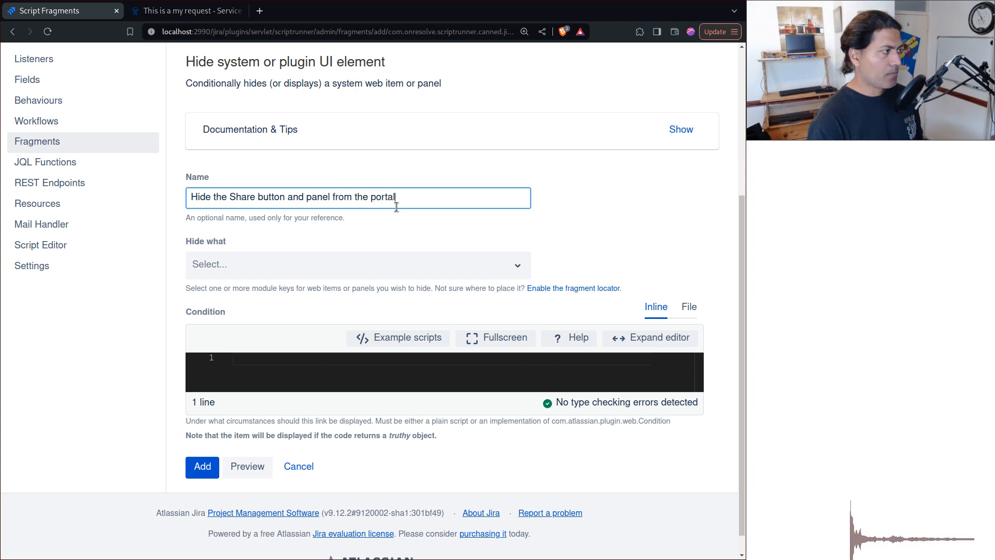
{"action": "left_click", "coordinate": [306, 264]}
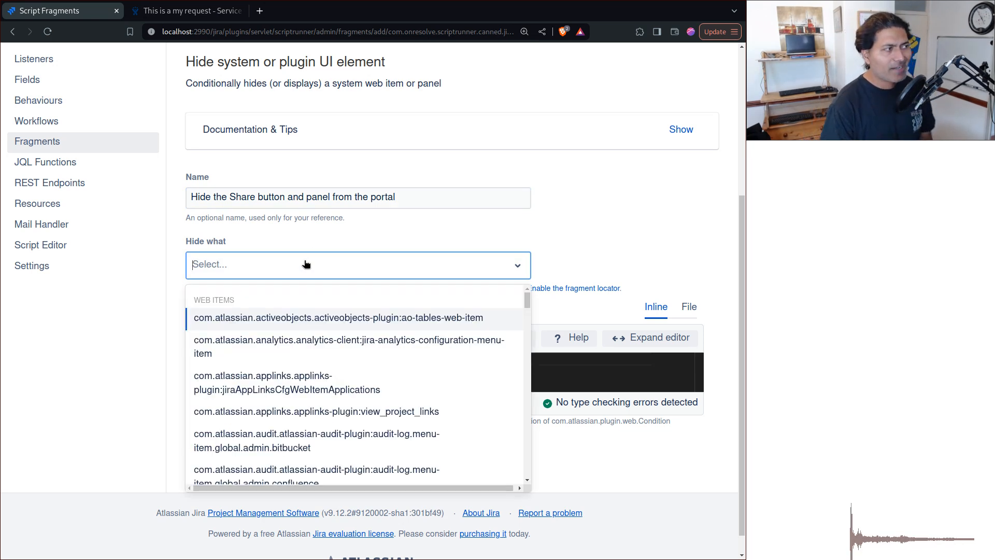
{"action": "scroll", "coordinate": [306, 264], "scroll_direction": "up", "scroll_amount": 4}
{"action": "scroll", "coordinate": [306, 264], "scroll_direction": "down", "scroll_amount": 2}
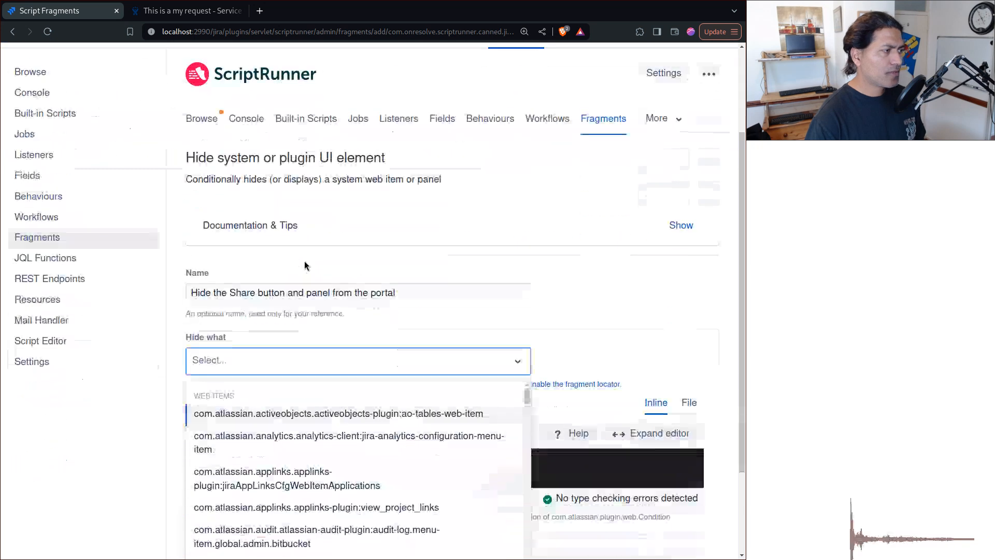
{"action": "scroll", "coordinate": [341, 265], "scroll_direction": "down", "scroll_amount": 3}
{"action": "left_click", "coordinate": [567, 161]}
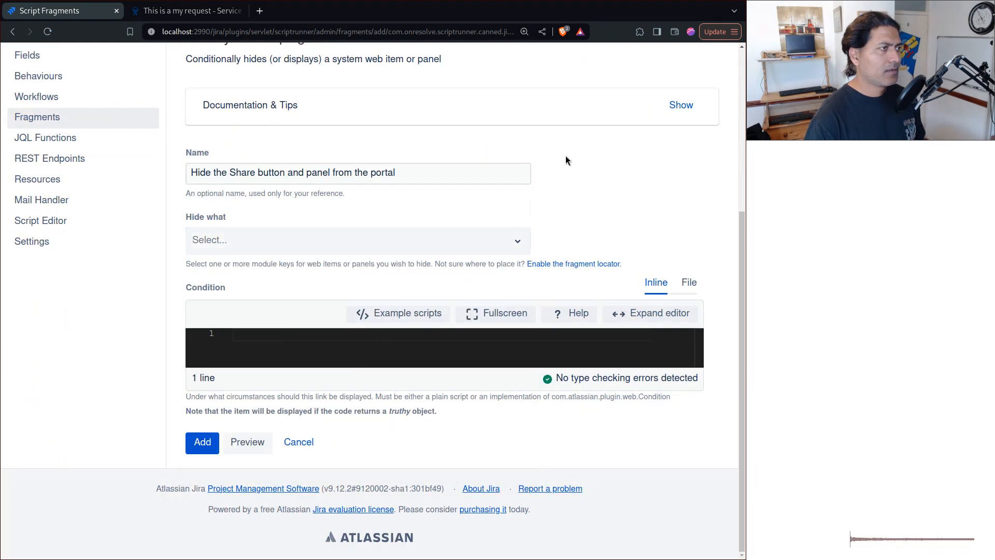
Copy the fragment's full name for reuse.
{"action": "scroll", "coordinate": [585, 120], "scroll_direction": "up", "scroll_amount": 2}
{"action": "triple_click", "coordinate": [313, 296]}
{"action": "key", "text": "ctrl+c"}
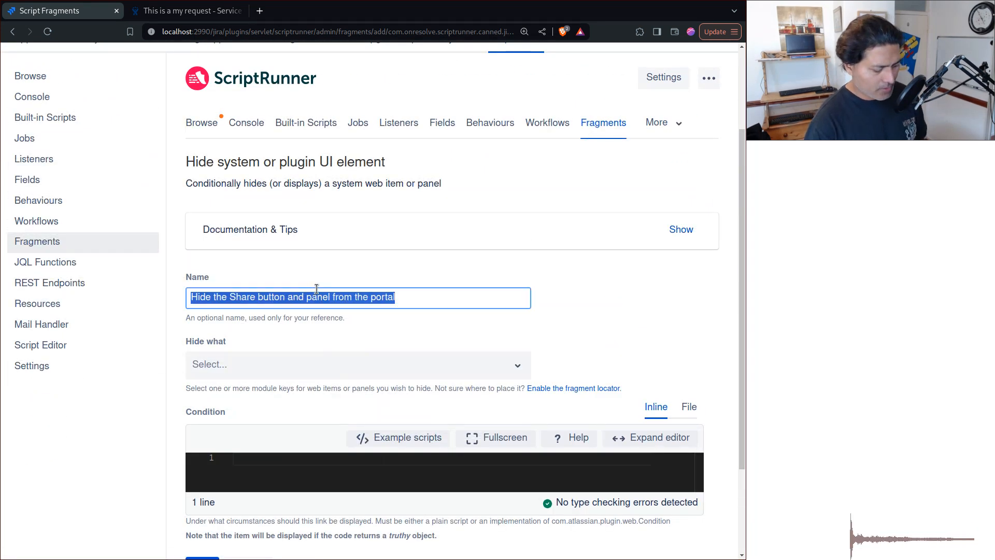
Return to the Fragments overview, discarding the unsaved fragment, and view the Fragment Locator prompt without enabling the locator.
{"action": "left_click", "coordinate": [601, 125]}
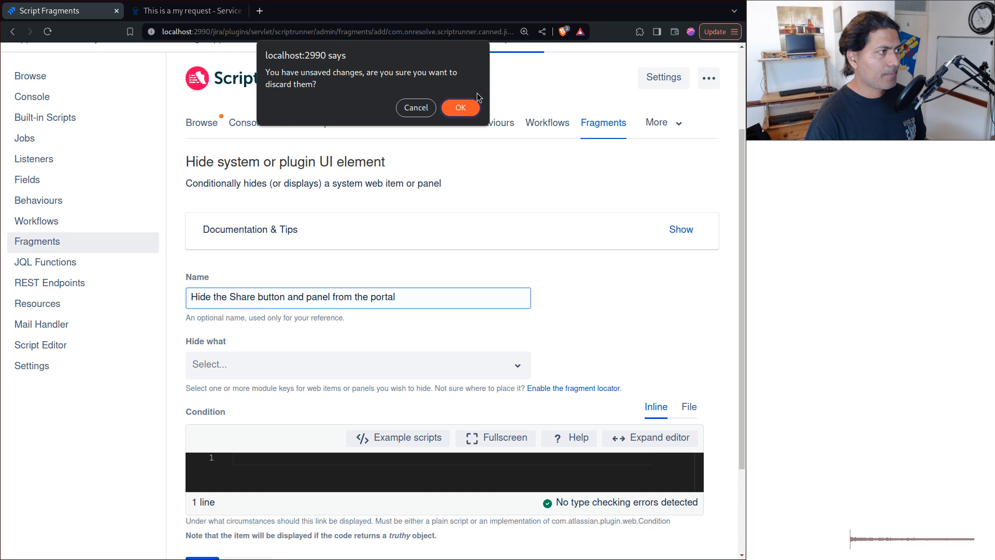
{"action": "left_click", "coordinate": [459, 109]}
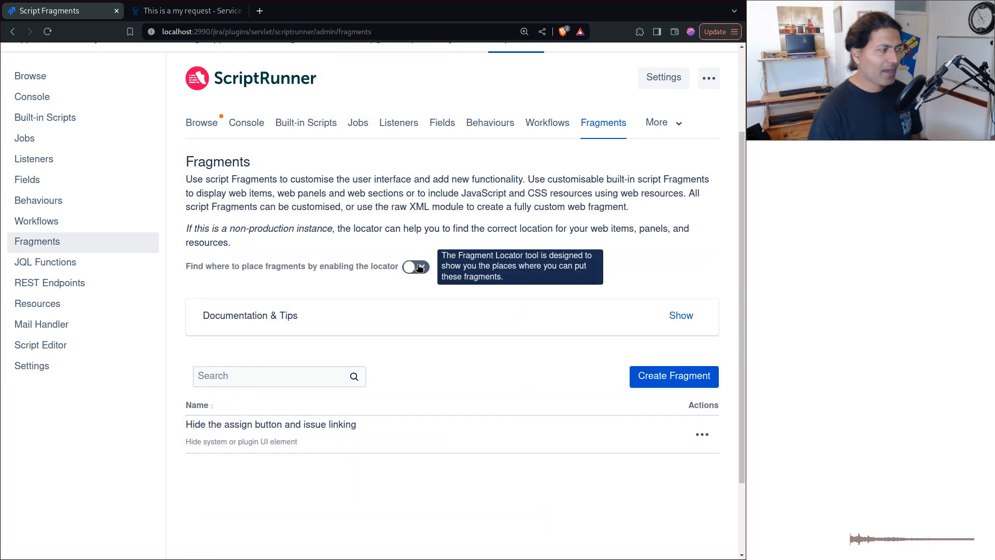
{"action": "left_click", "coordinate": [420, 266]}
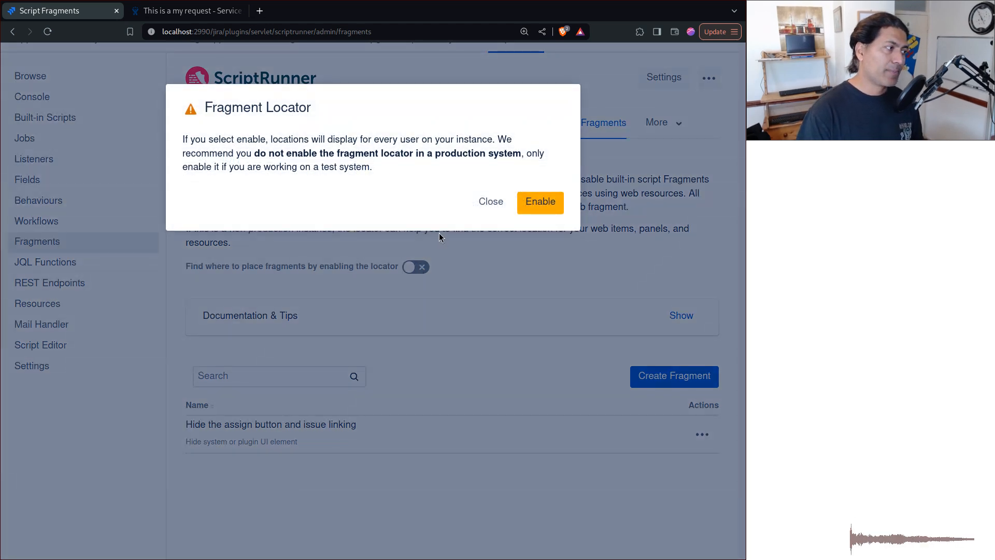
{"action": "left_click", "coordinate": [492, 205]}
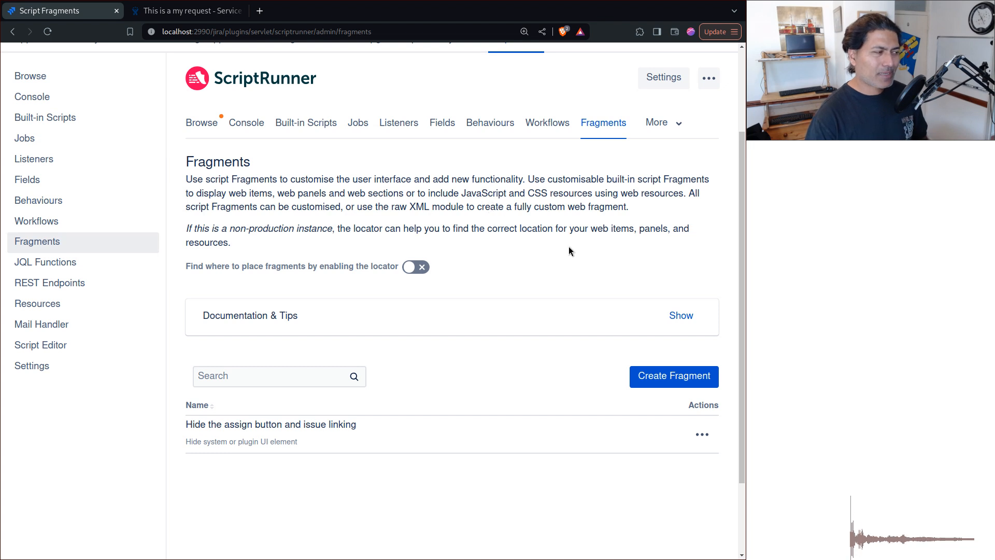
Create a new "Hide system or plugin UI element" fragment and paste the name "Hide the Share button and panel from the portal".
{"action": "left_click", "coordinate": [679, 377]}
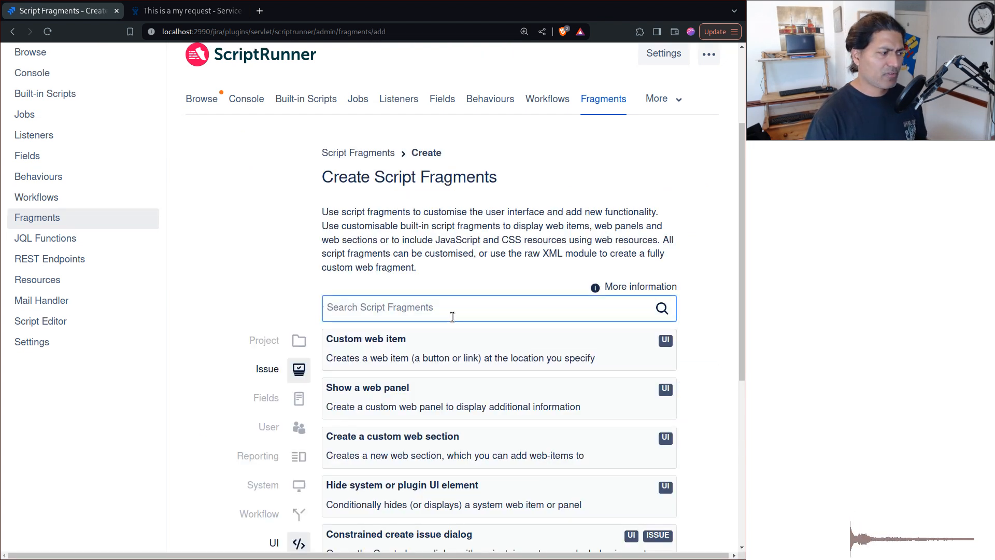
{"action": "left_click", "coordinate": [462, 485]}
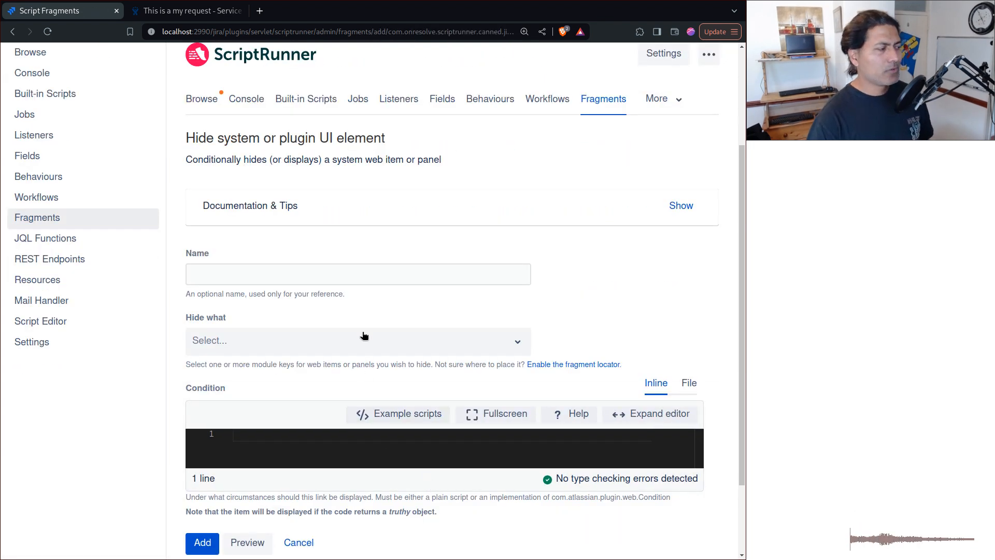
{"action": "left_click", "coordinate": [350, 273]}
{"action": "key", "text": "ctrl+v"}
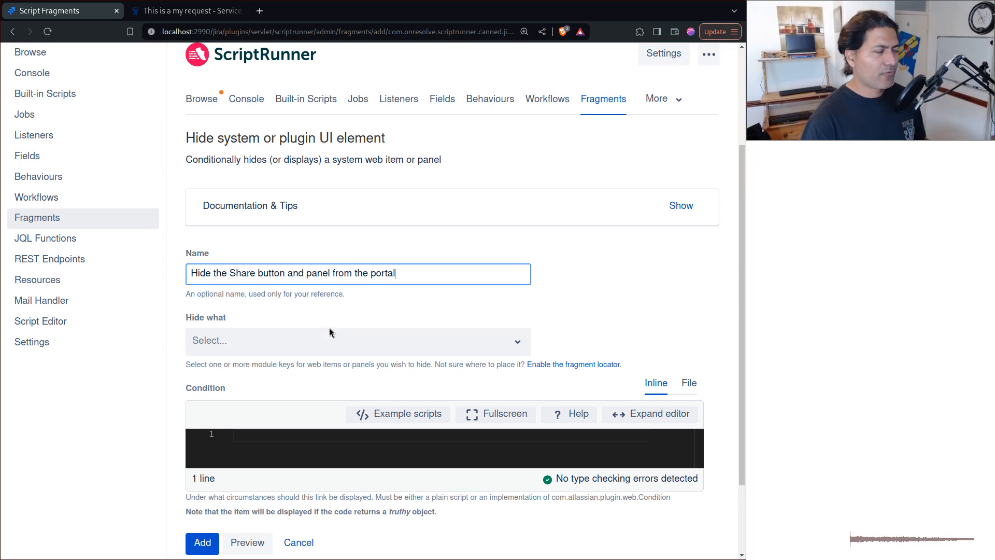
Search the web items and panels that can be hidden for "servicedesk" and look through the module keys.
{"action": "left_click", "coordinate": [298, 348]}
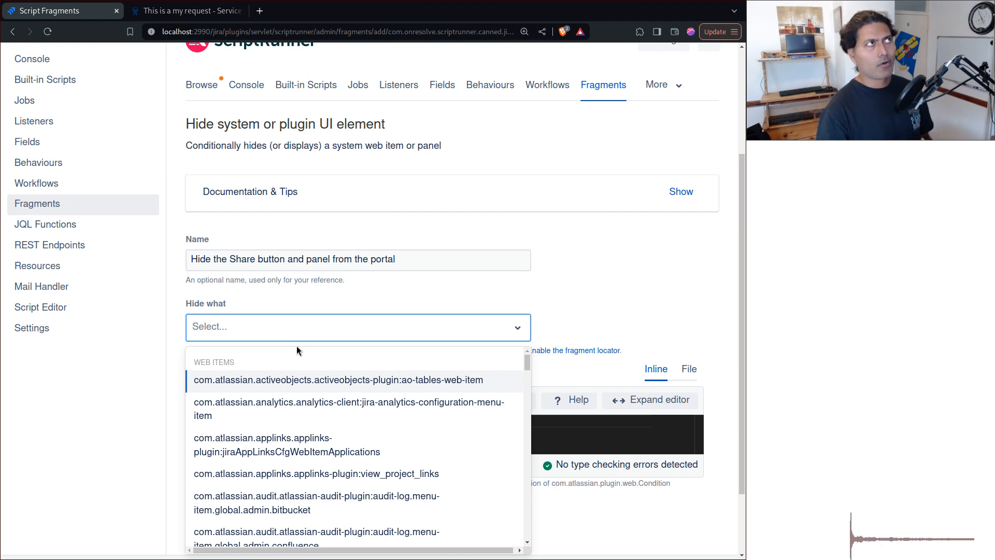
{"action": "type", "text": "servicede"}
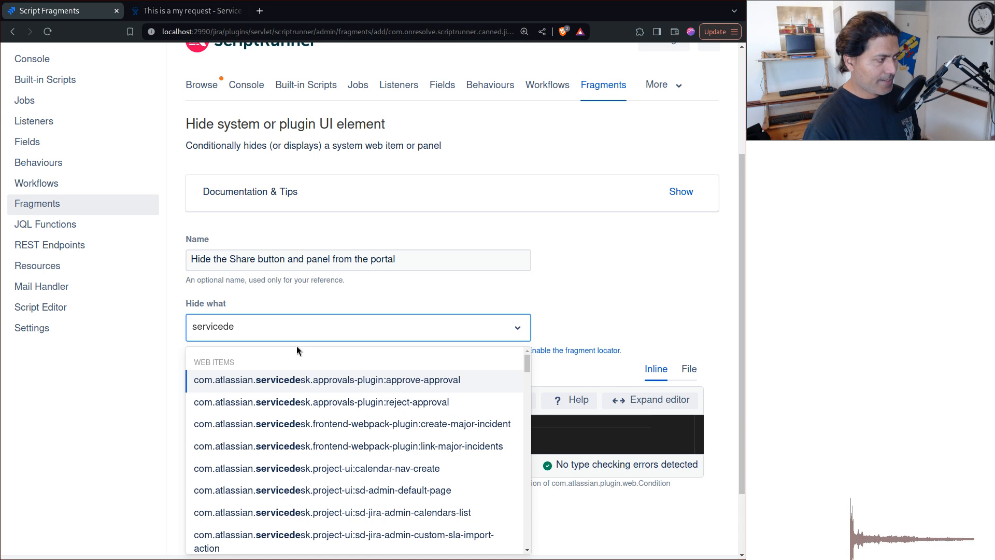
{"action": "type", "text": "sk"}
{"action": "scroll", "coordinate": [366, 445], "scroll_direction": "down", "scroll_amount": 2}
{"action": "scroll", "coordinate": [354, 459], "scroll_direction": "up", "scroll_amount": 3}
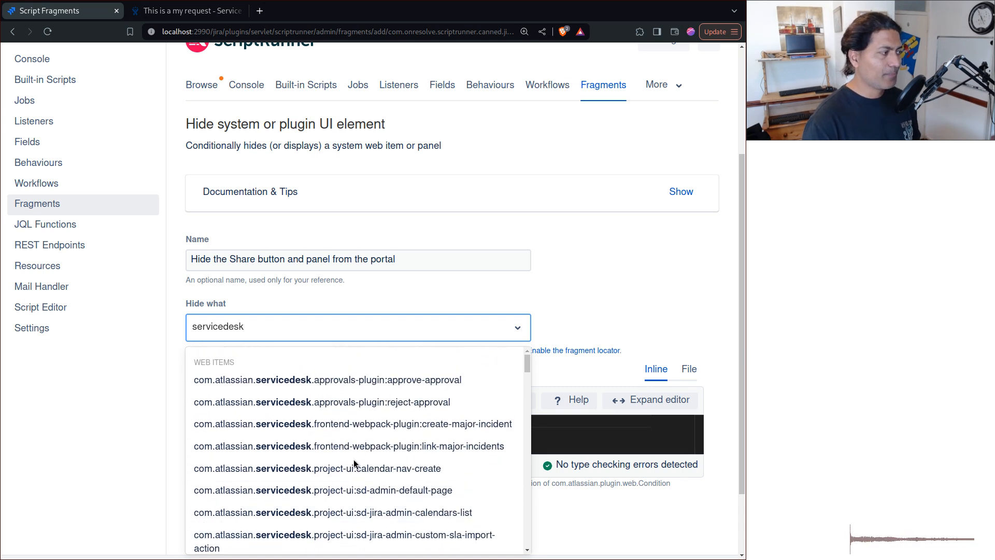
{"action": "scroll", "coordinate": [355, 455], "scroll_direction": "down", "scroll_amount": 8}
{"action": "scroll", "coordinate": [358, 451], "scroll_direction": "down", "scroll_amount": 10}
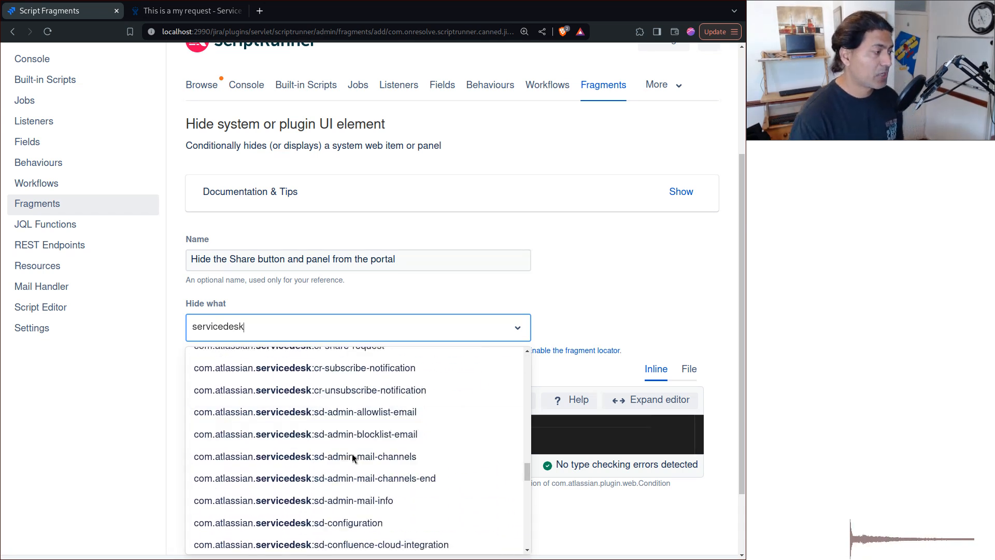
Search the hideable elements for "share" and choose the web panel com.atlassian.servicedesk.frontend-webpack-plugin:cp-request-share as what to hide.
{"action": "left_click", "coordinate": [189, 326]}
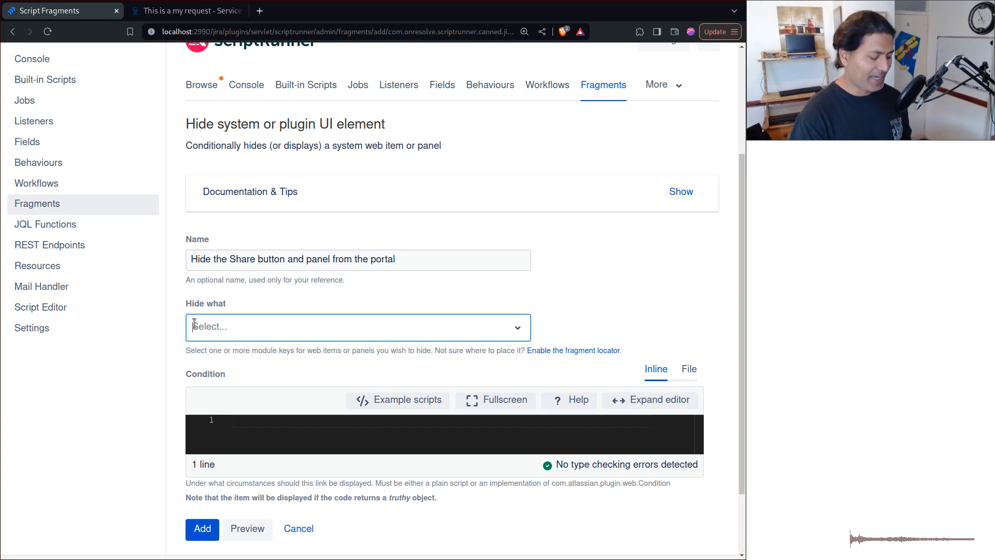
{"action": "type", "text": "s"}
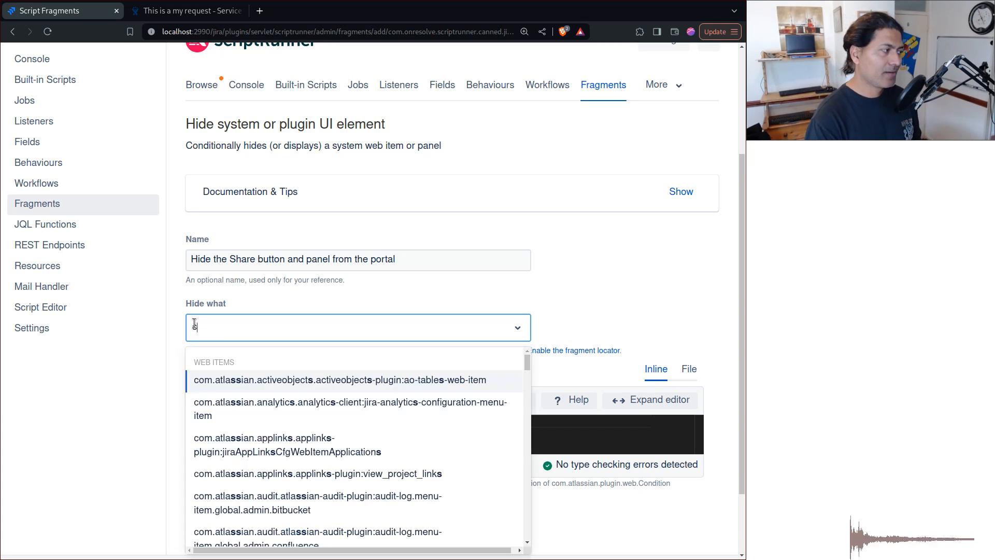
{"action": "type", "text": "hare"}
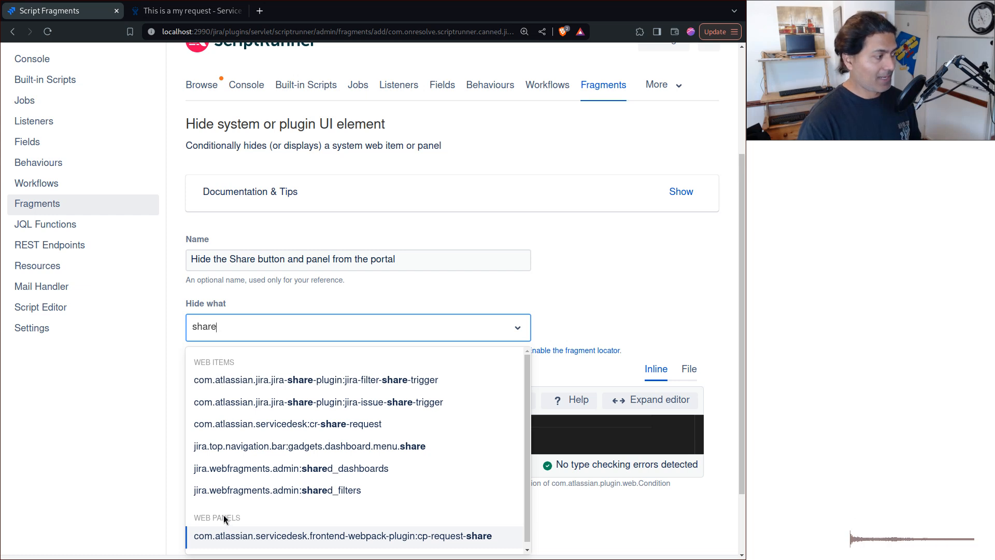
{"action": "scroll", "coordinate": [223, 519], "scroll_direction": "down", "scroll_amount": 1}
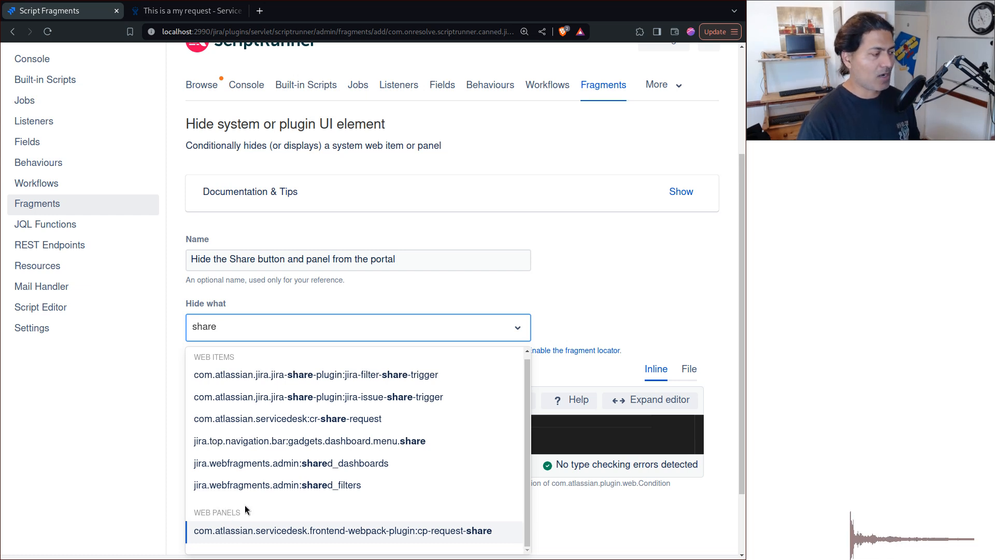
{"action": "left_click", "coordinate": [334, 530]}
Write the fragment's inline condition as jiraHelper.project.key != "SD".
{"action": "scroll", "coordinate": [385, 361], "scroll_direction": "down", "scroll_amount": 2}
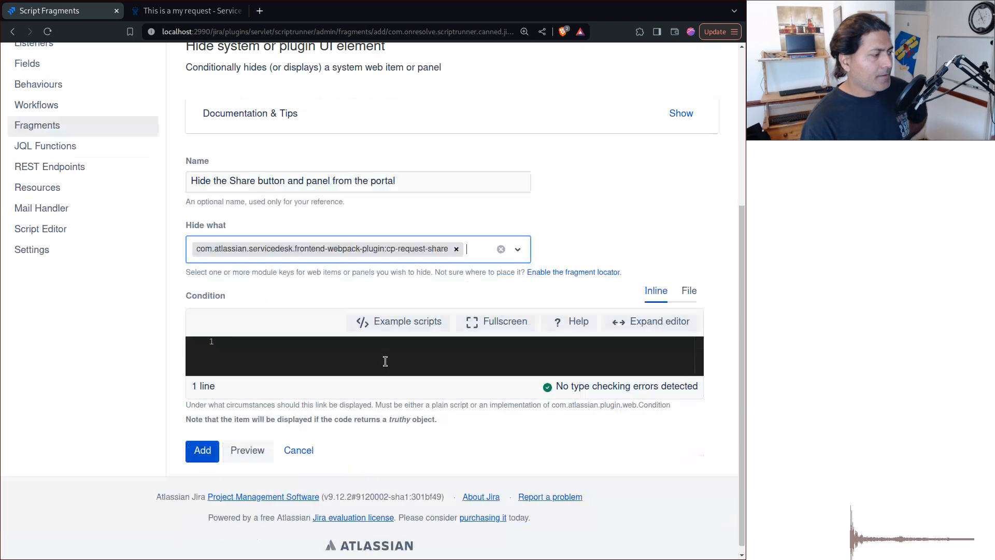
{"action": "left_click", "coordinate": [362, 346]}
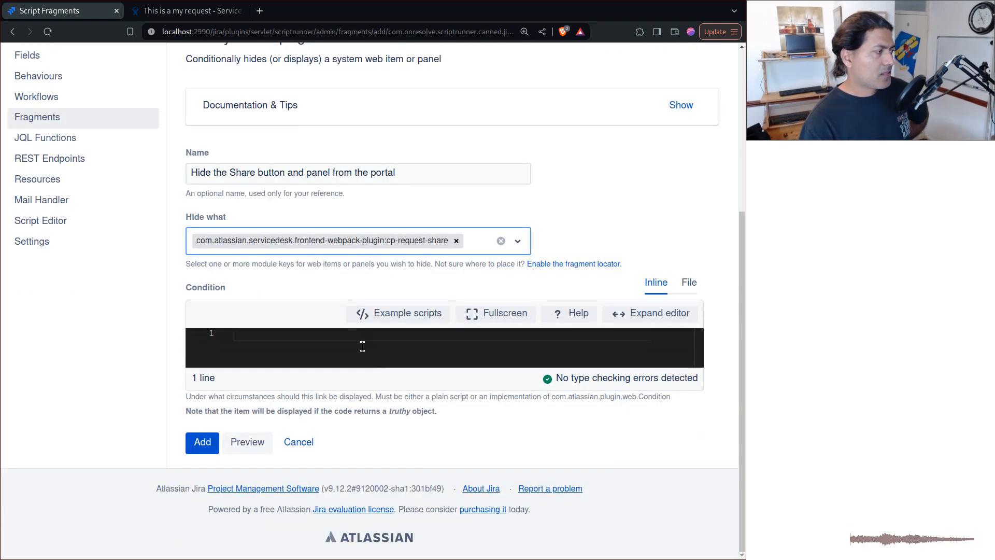
{"action": "left_click", "coordinate": [363, 347]}
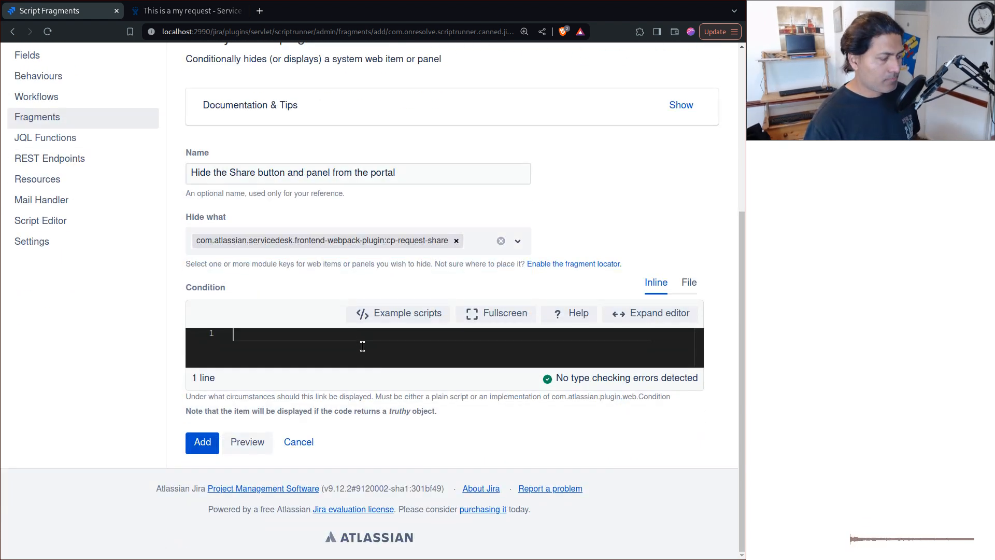
{"action": "type", "text": "jiraHelper"}
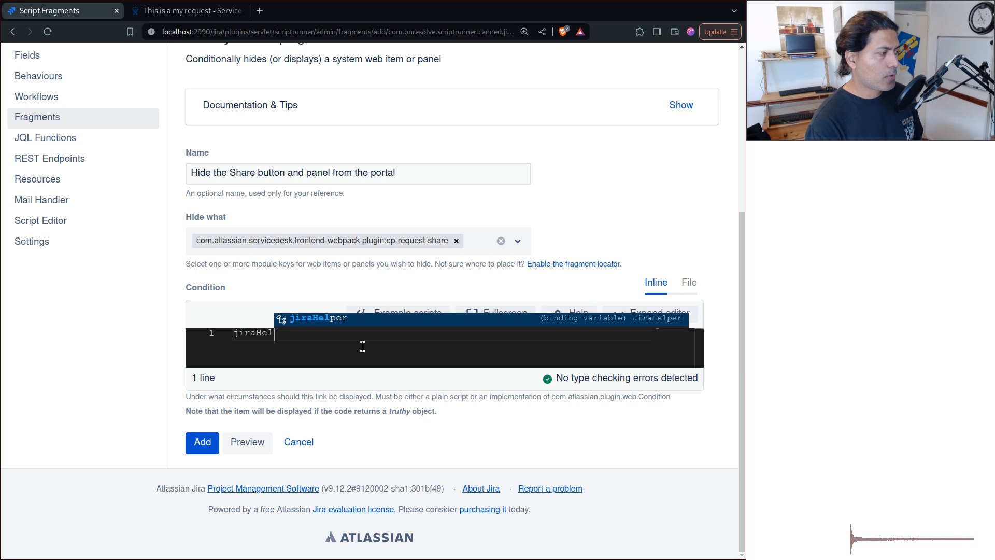
{"action": "key", "text": "Return"}
{"action": "type", "text": ".proje"}
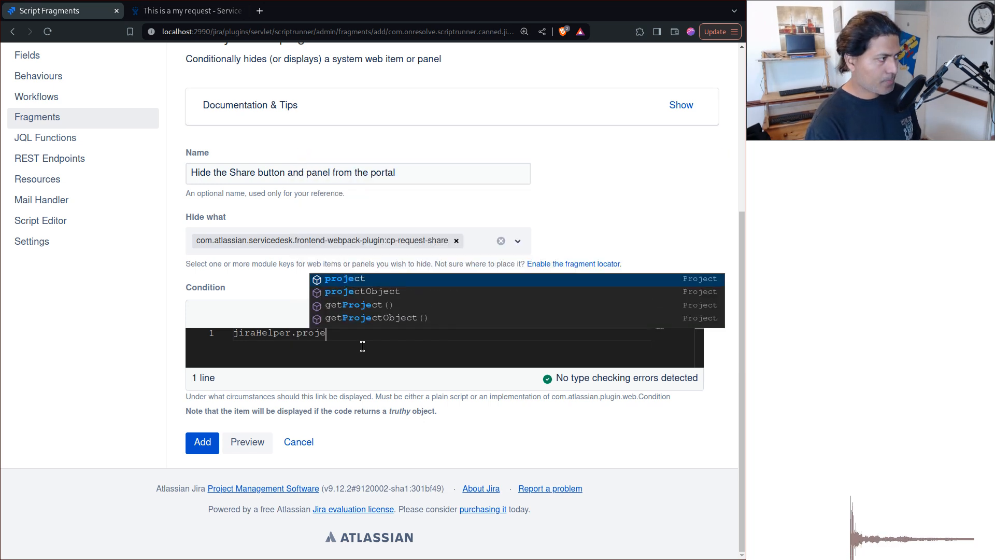
{"action": "type", "text": "ct.key"}
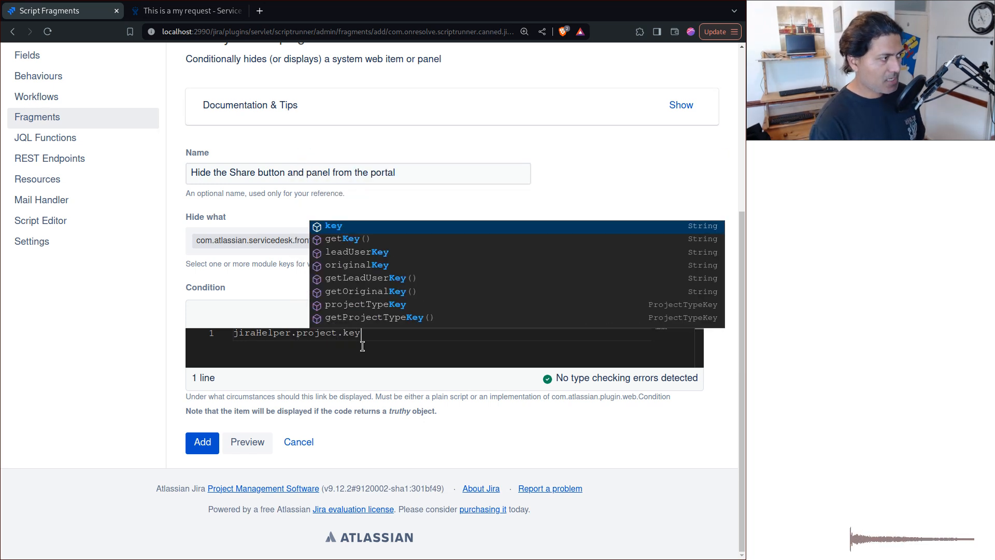
{"action": "key", "text": "Return"}
{"action": "type", "text": "!"}
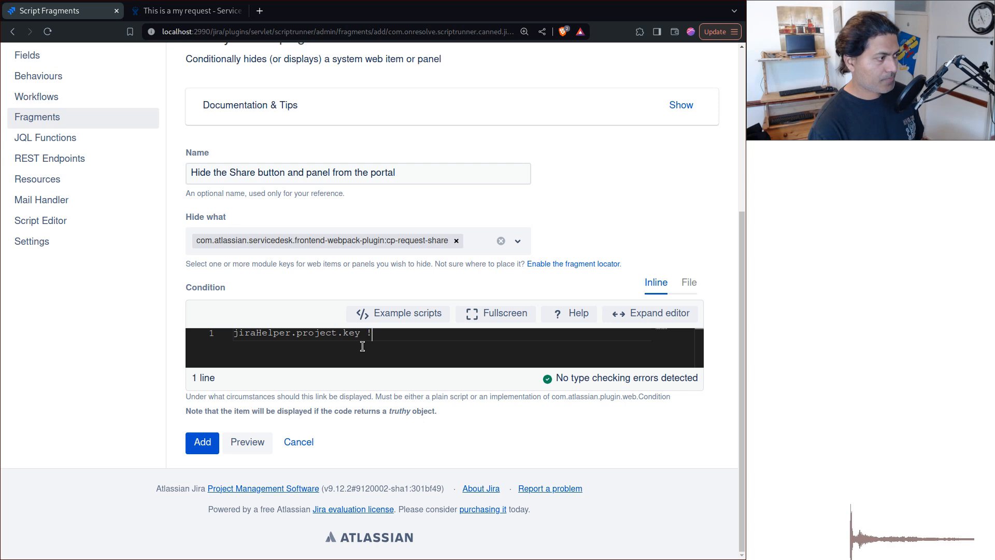
{"action": "type", "text": "= \"\""}
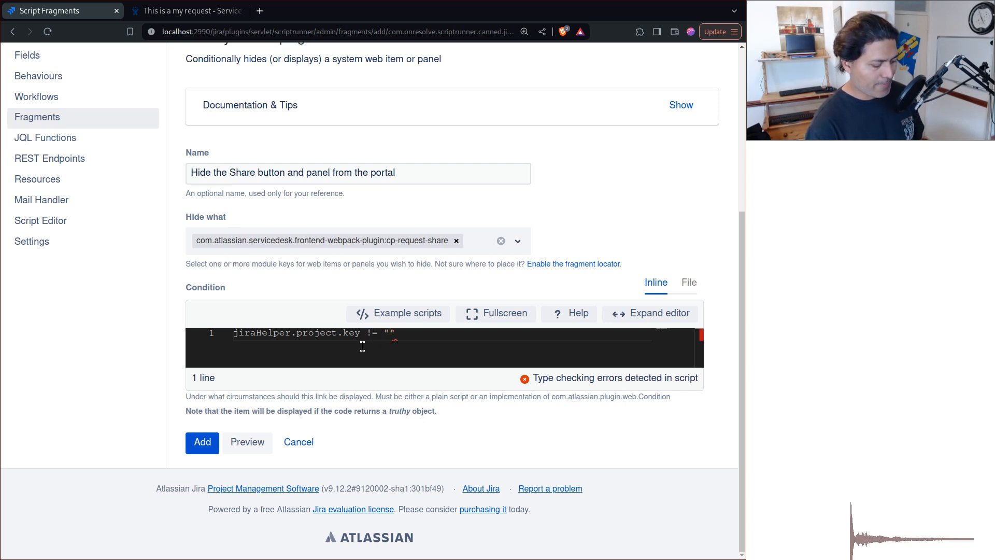
{"action": "type", "text": "SD"}
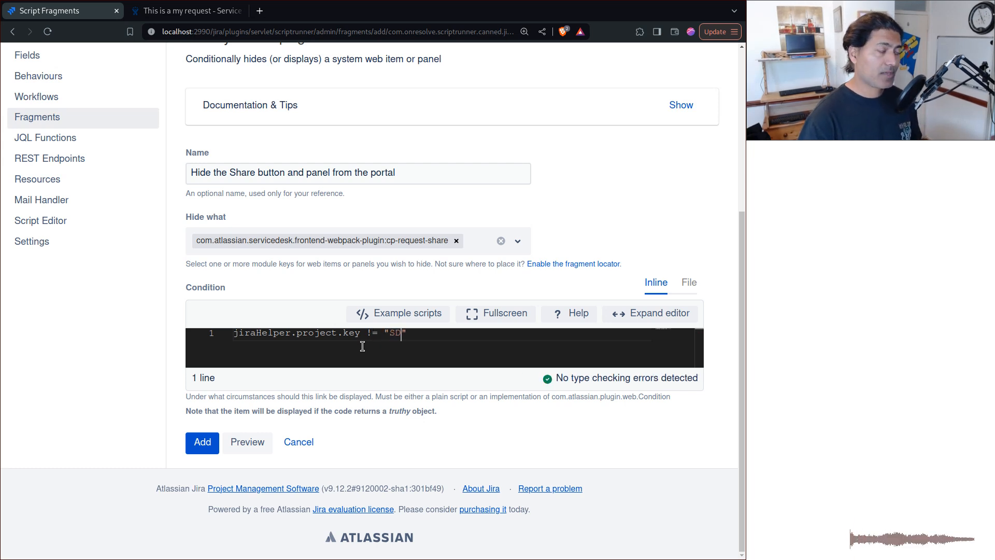
Add the fragment and reload the SD-3 request in the customer portal to check the share panel.
{"action": "left_click", "coordinate": [205, 442]}
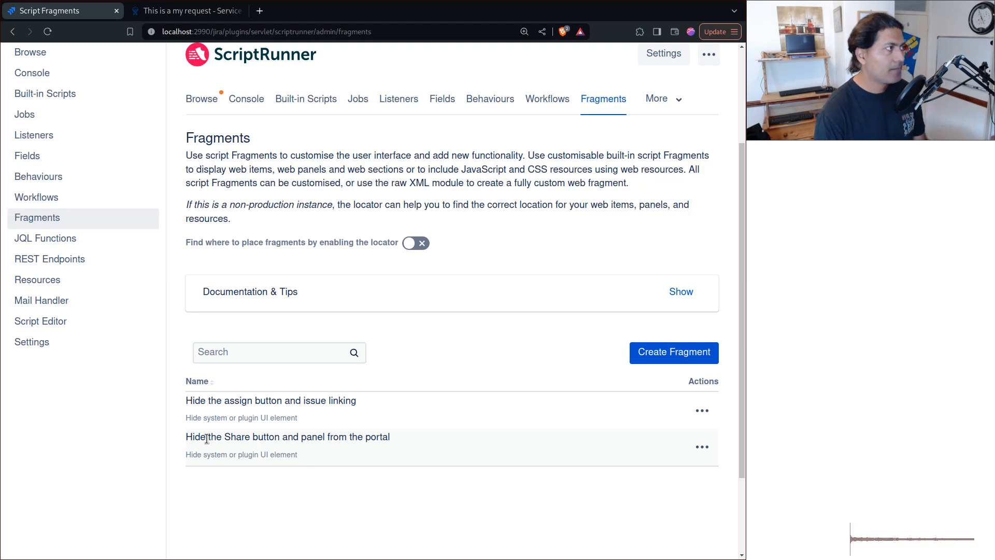
{"action": "key", "text": "ctrl+Tab"}
{"action": "key", "text": "ctrl+r"}
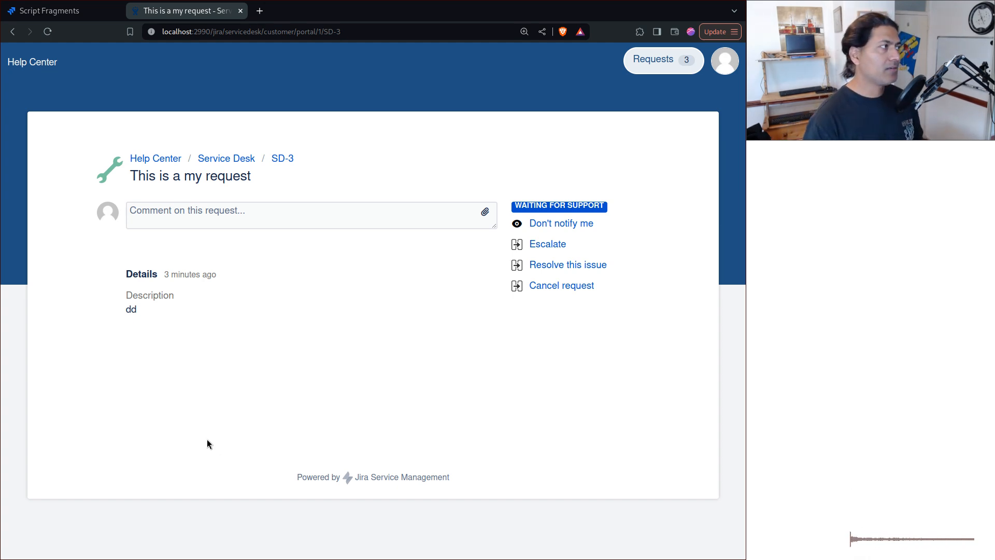
Open the "Hide the Share button and panel from the portal" fragment for editing and go to its condition.
{"action": "left_click", "coordinate": [80, 13]}
{"action": "left_click", "coordinate": [701, 447]}
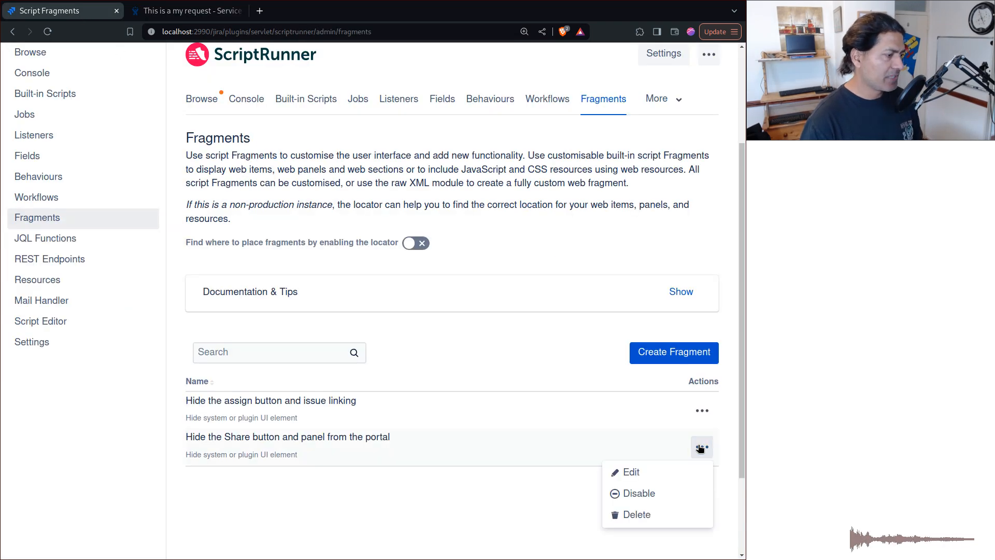
{"action": "left_click", "coordinate": [650, 474]}
{"action": "scroll", "coordinate": [533, 316], "scroll_direction": "down", "scroll_amount": 2}
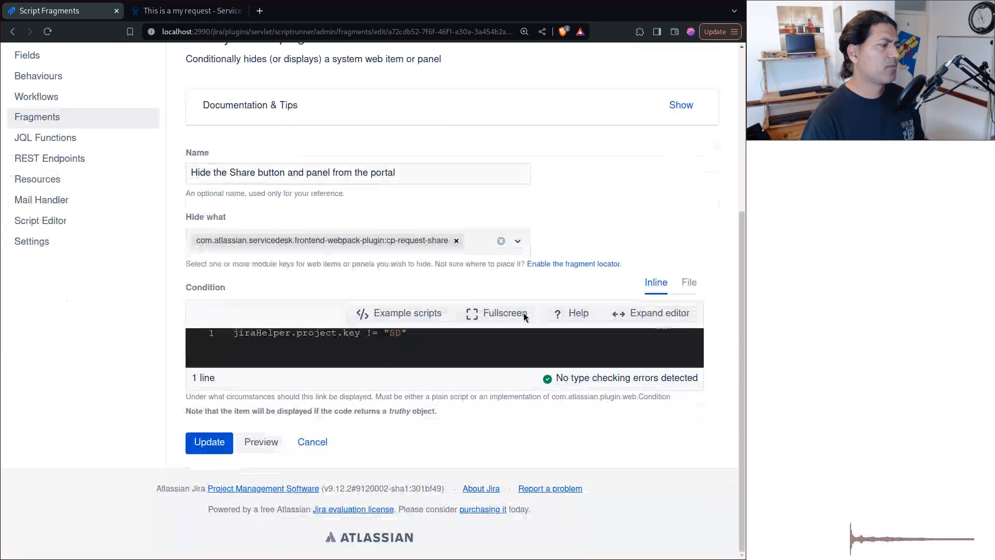
Examine the example condition scripts "Just one project" and "Priority is Highest".
{"action": "left_click", "coordinate": [417, 313]}
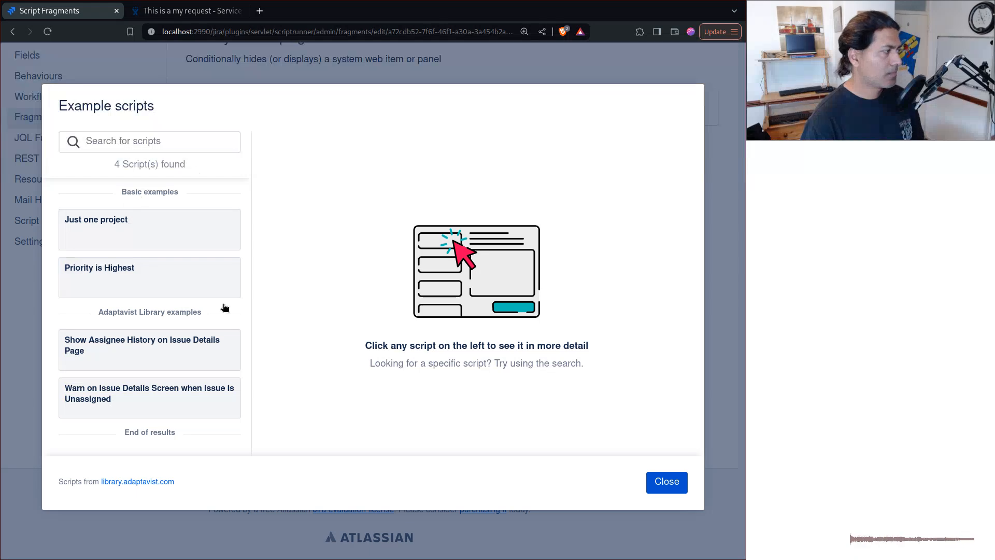
{"action": "left_click", "coordinate": [98, 236]}
{"action": "double_click", "coordinate": [388, 202]}
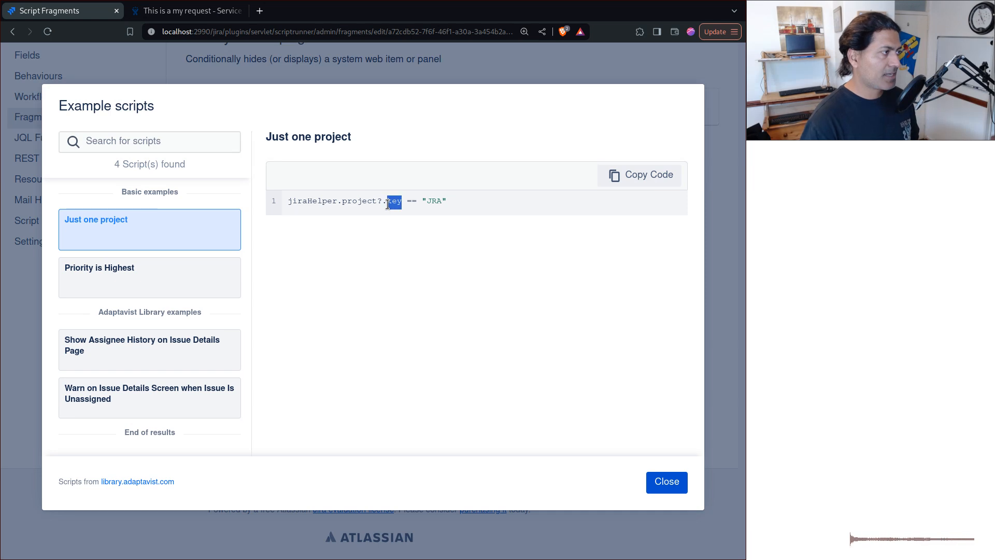
{"action": "triple_click", "coordinate": [388, 202]}
{"action": "left_click", "coordinate": [375, 251]}
{"action": "left_click", "coordinate": [94, 275]}
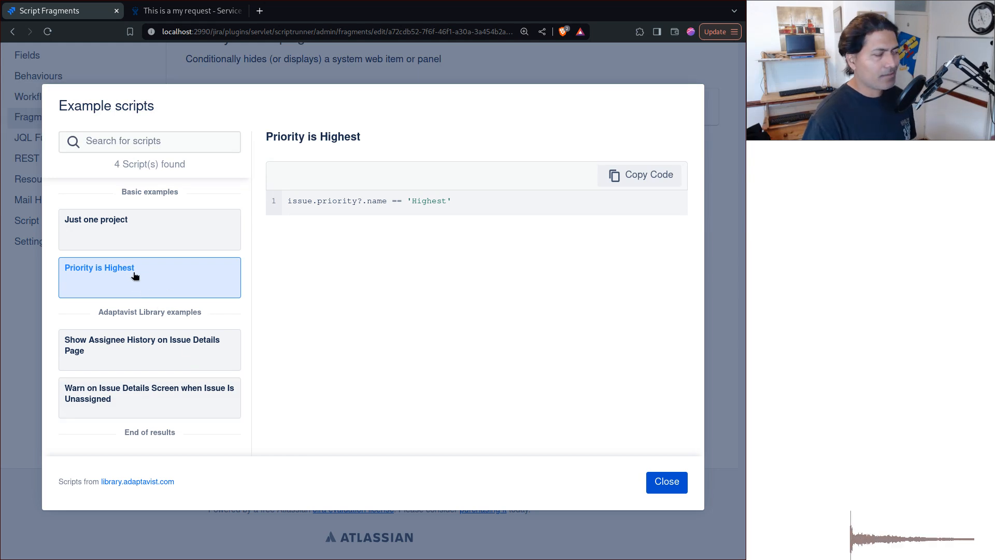
{"action": "left_click", "coordinate": [657, 483]}
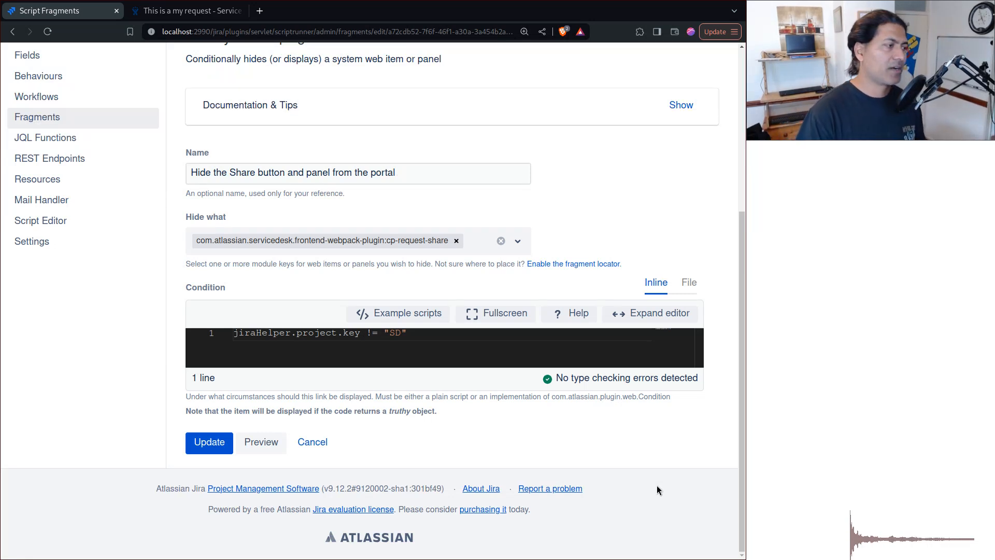
Search the hideable elements for "service" and browse the module keys without adding another one.
{"action": "left_click", "coordinate": [485, 239]}
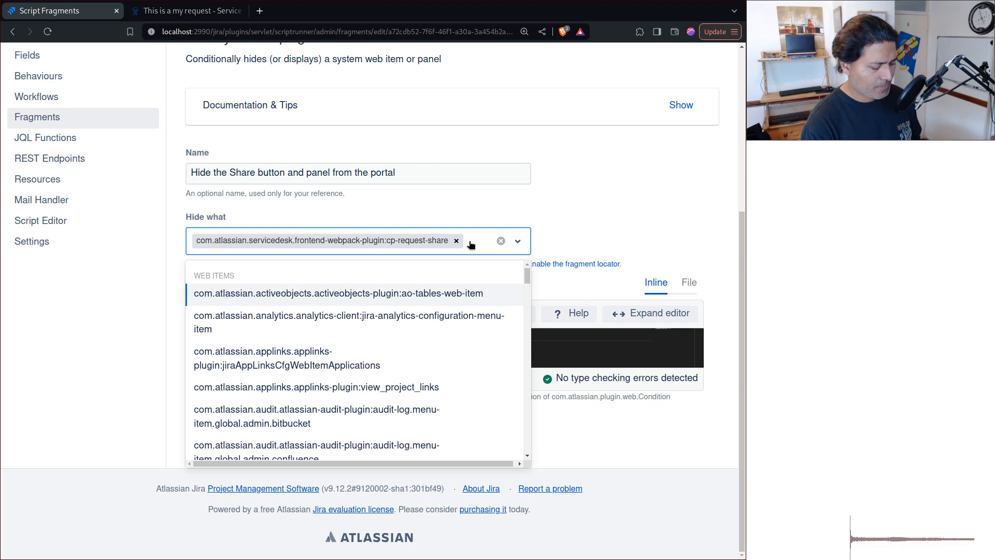
{"action": "type", "text": "service"}
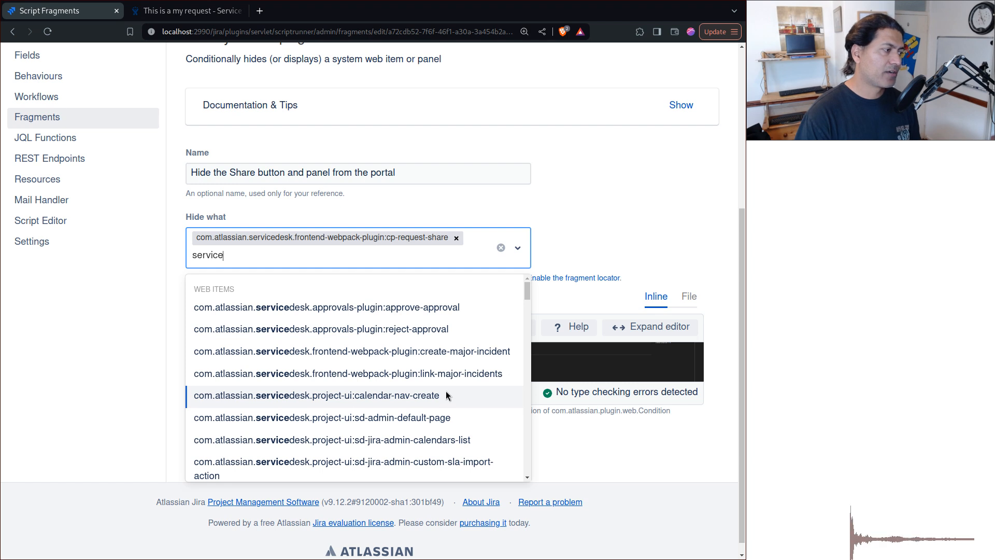
{"action": "scroll", "coordinate": [446, 391], "scroll_direction": "down", "scroll_amount": 2}
{"action": "scroll", "coordinate": [443, 390], "scroll_direction": "down", "scroll_amount": 4}
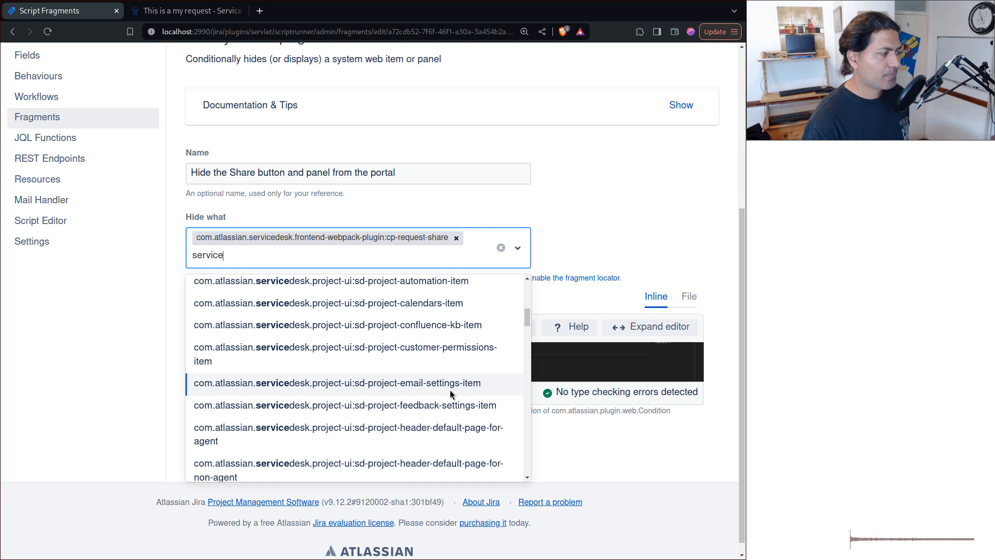
{"action": "scroll", "coordinate": [450, 394], "scroll_direction": "down", "scroll_amount": 5}
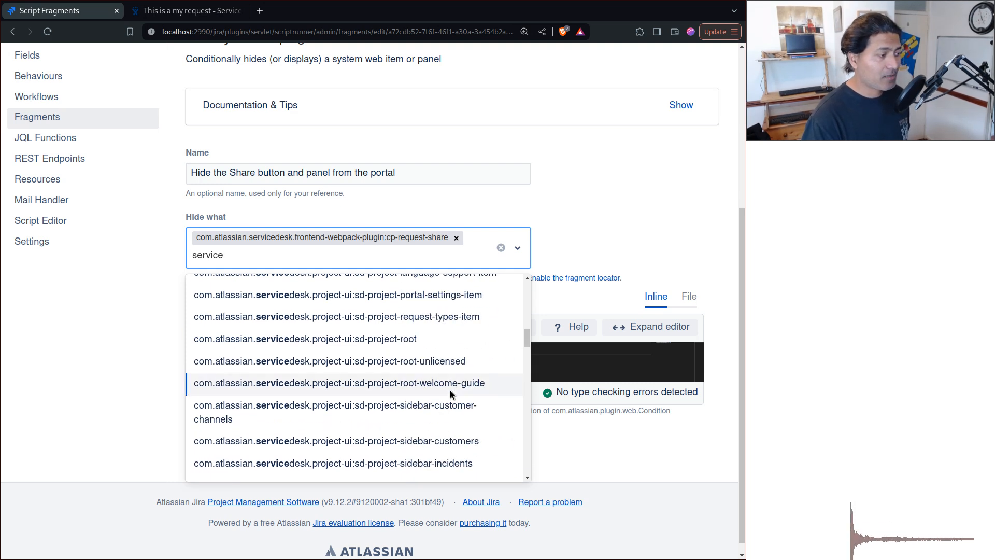
{"action": "scroll", "coordinate": [446, 394], "scroll_direction": "down", "scroll_amount": 8}
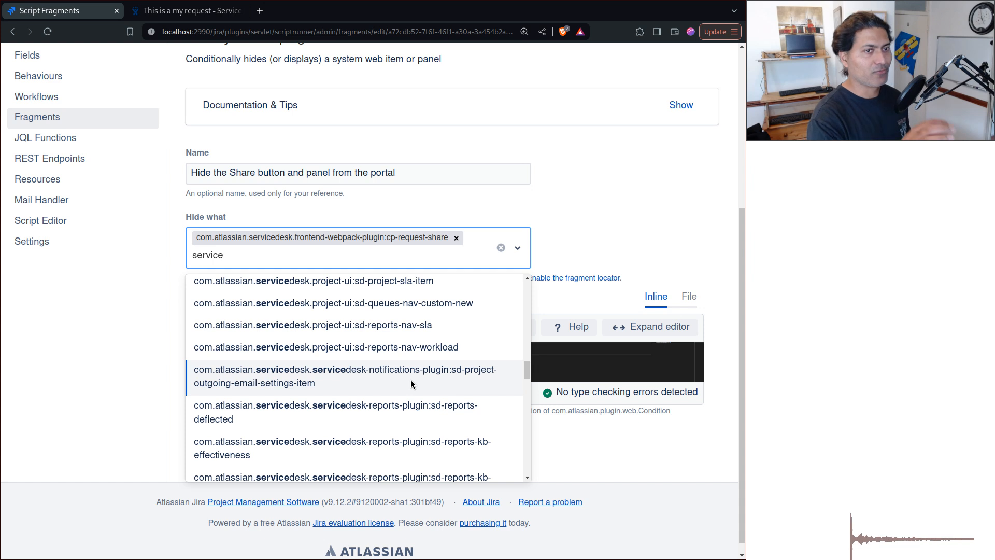
{"action": "left_click", "coordinate": [623, 228]}
Return to the Fragments overview and look through the script fragment types available for creation.
{"action": "scroll", "coordinate": [437, 212], "scroll_direction": "up", "scroll_amount": 4}
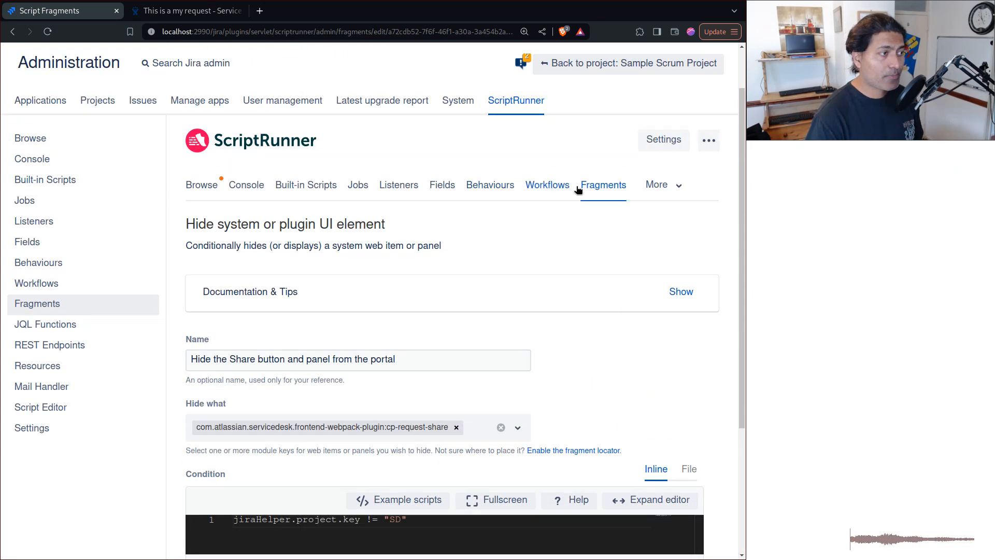
{"action": "left_click", "coordinate": [607, 185]}
{"action": "left_click", "coordinate": [674, 355]}
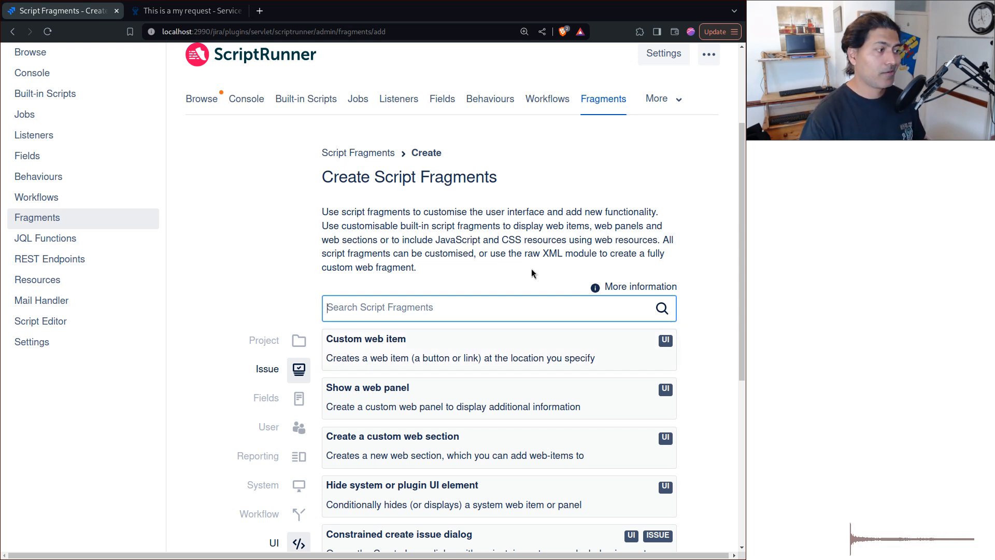
{"action": "scroll", "coordinate": [530, 269], "scroll_direction": "down", "scroll_amount": 2}
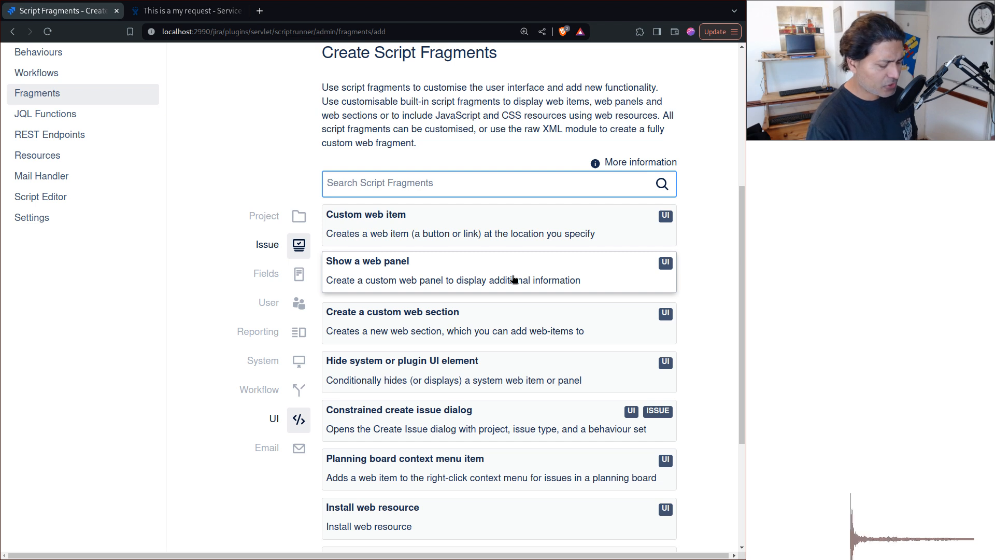
Open ravisagar.in in a new browser tab and go to its "Mastering ScriptRunner for Jira" course.
{"action": "key", "text": "ctrl+Tab"}
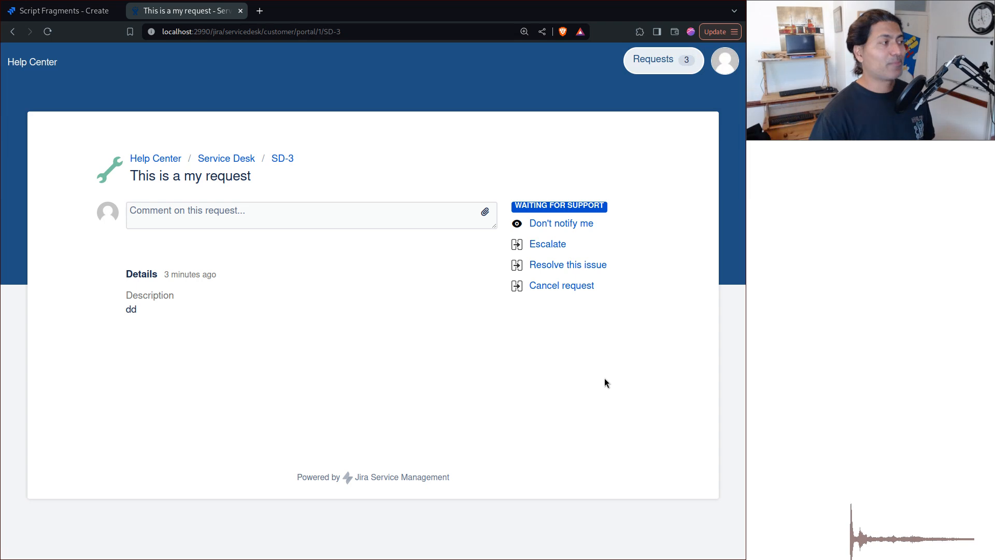
{"action": "key", "text": "ctrl+t"}
{"action": "type", "text": "ravisagar.in"}
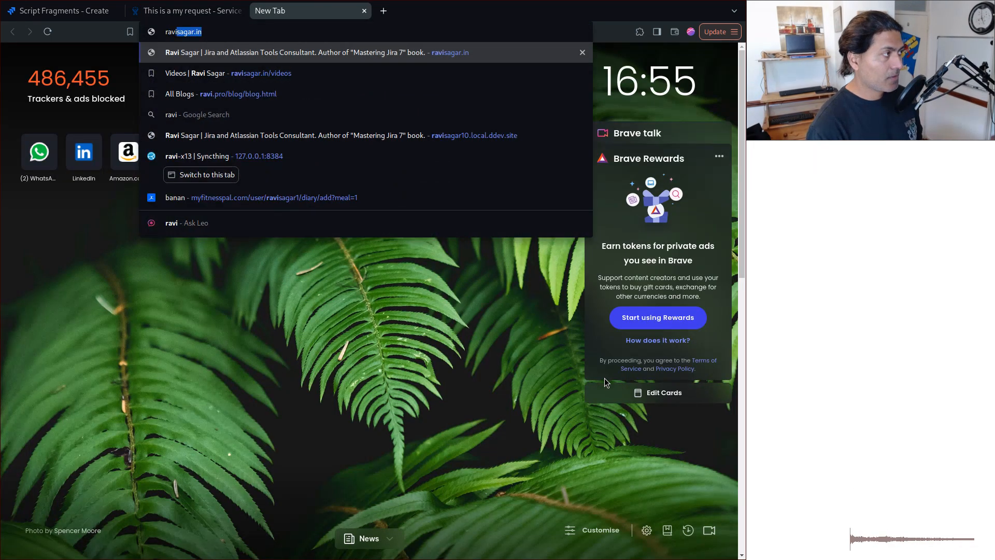
{"action": "key", "text": "Return"}
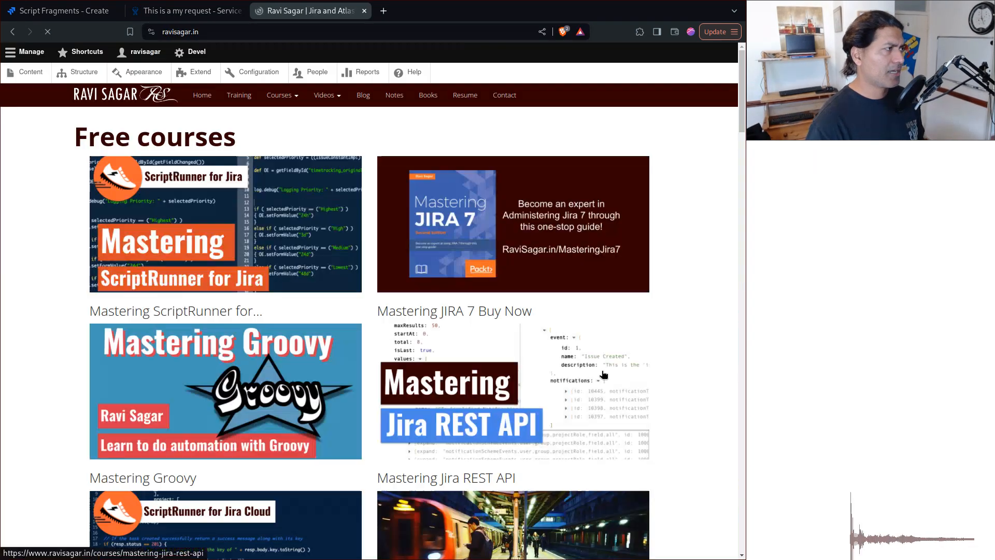
{"action": "left_click", "coordinate": [288, 97]}
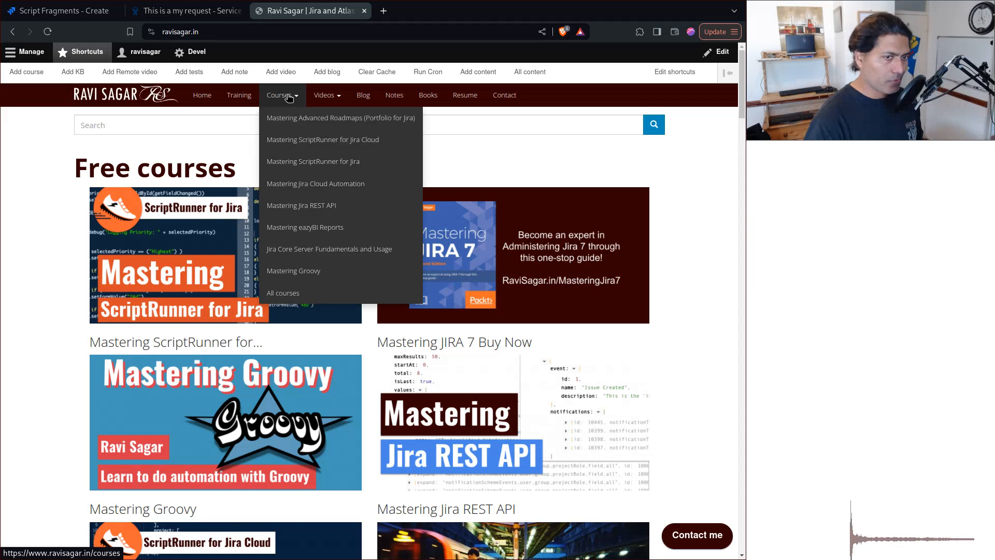
{"action": "left_click", "coordinate": [314, 163]}
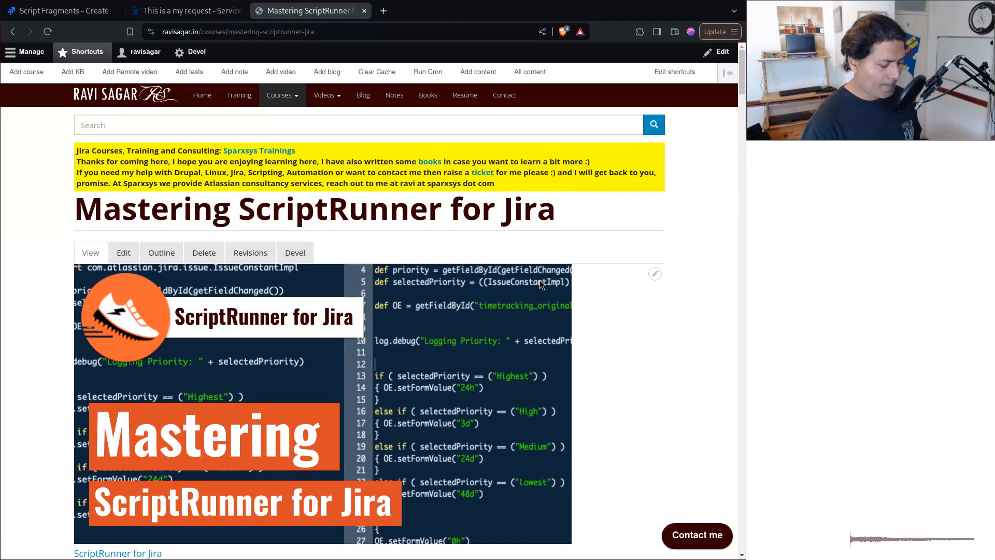
Find "portal" on the course page, view the "ScriptRunner - Display Linked Issues on Customer Portal" video page, and return to the portal request.
{"action": "key", "text": "ctrl+f"}
{"action": "type", "text": "portal"}
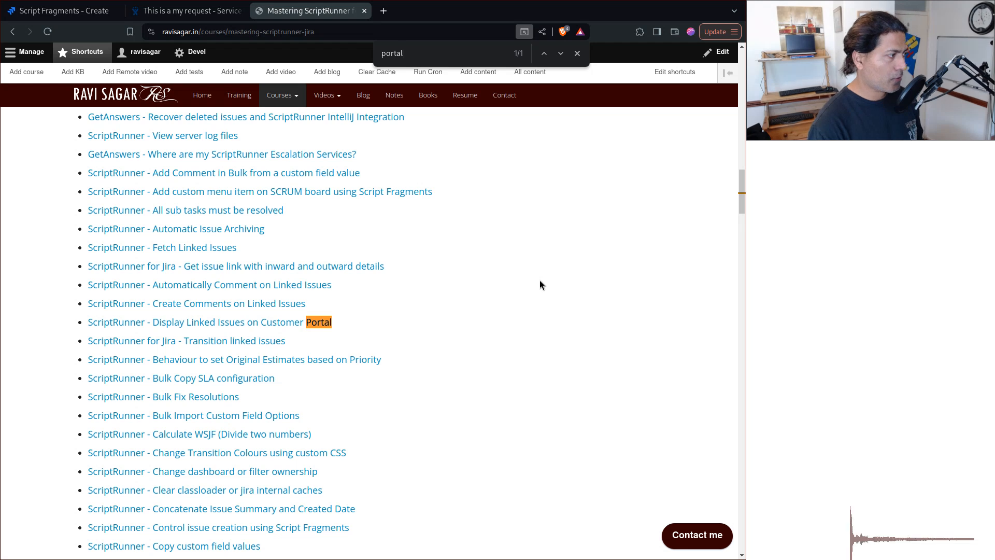
{"action": "left_click", "coordinate": [272, 325]}
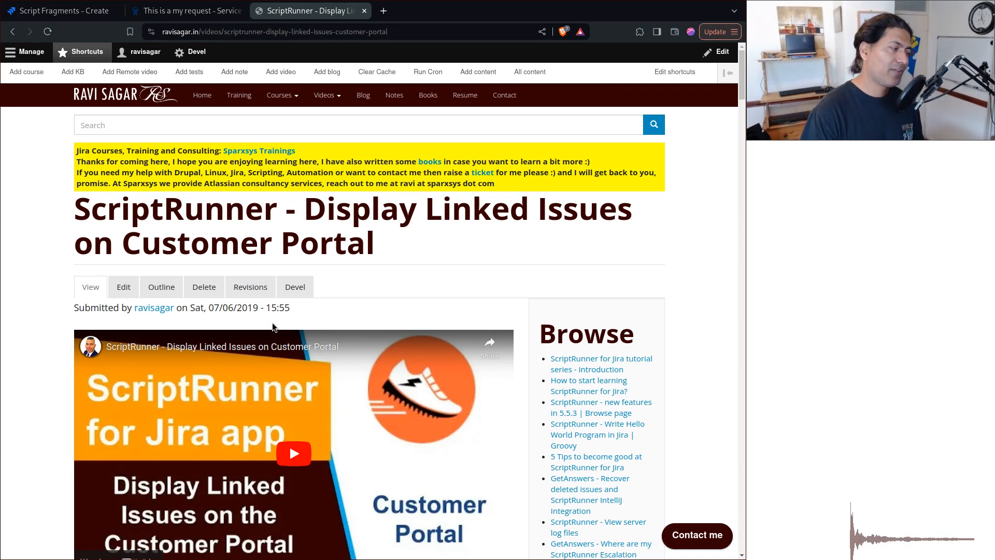
{"action": "scroll", "coordinate": [519, 384], "scroll_direction": "down", "scroll_amount": 5}
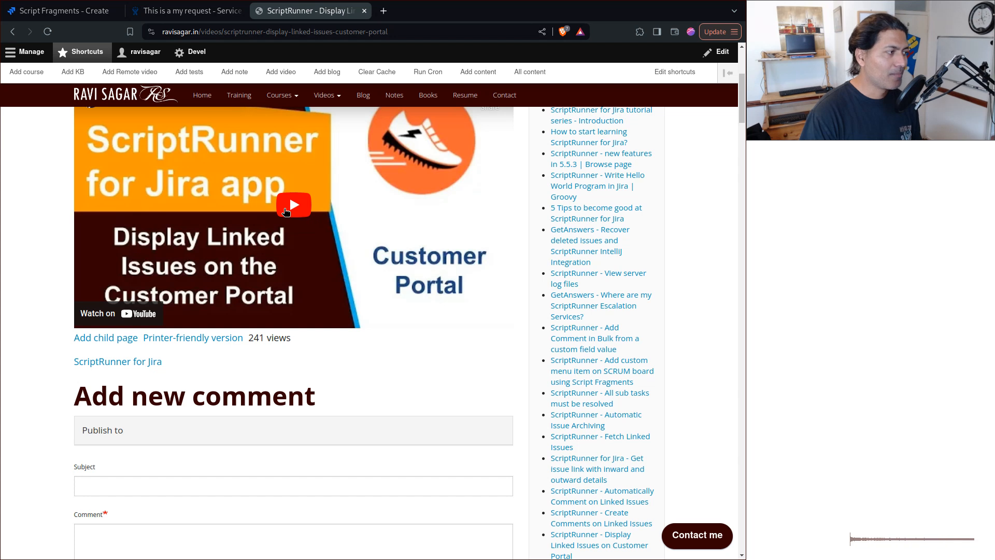
{"action": "left_click", "coordinate": [179, 12]}
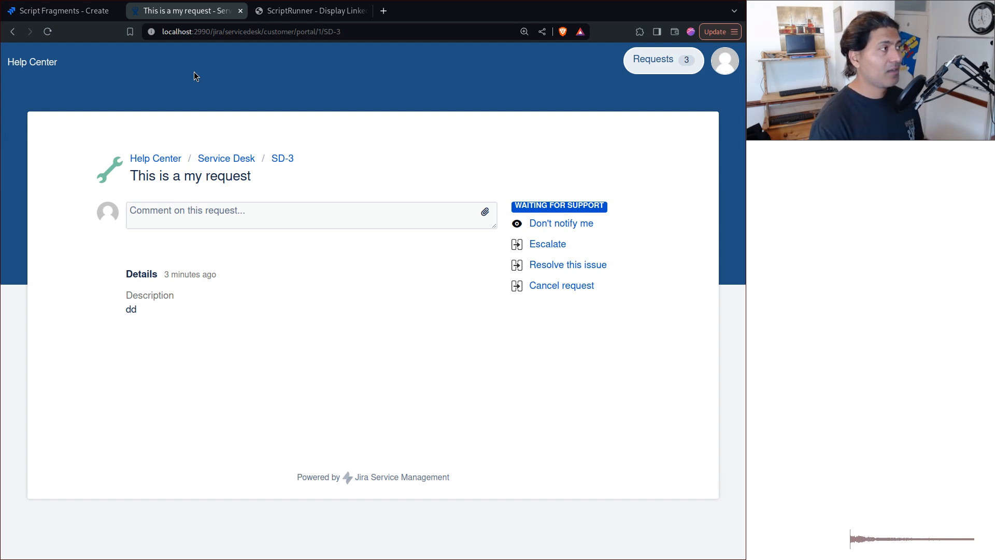
View the "Mastering ScriptRunner for Jira Cloud" course page on the training website and return to the portal request.
{"action": "key", "text": "ctrl+Tab"}
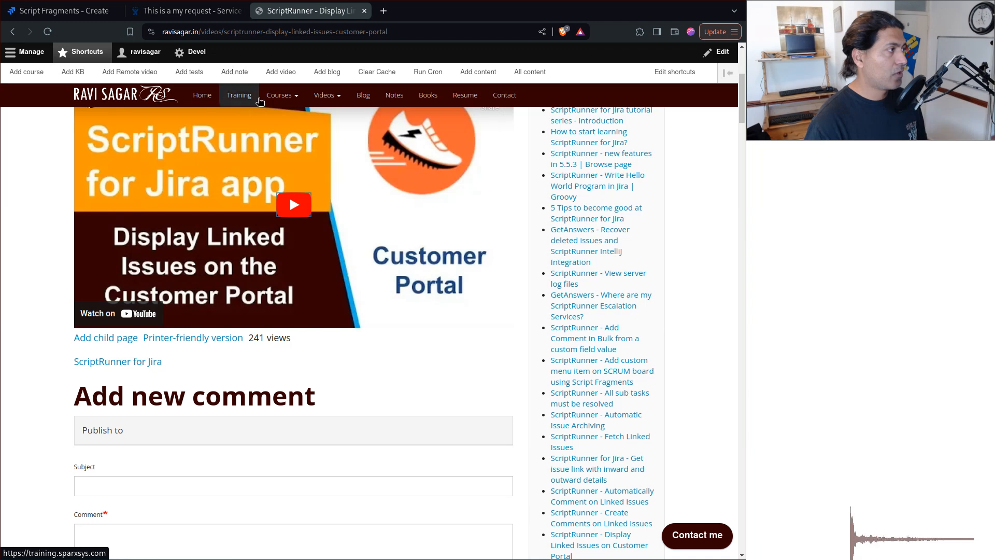
{"action": "mouse_move", "coordinate": [279, 96]}
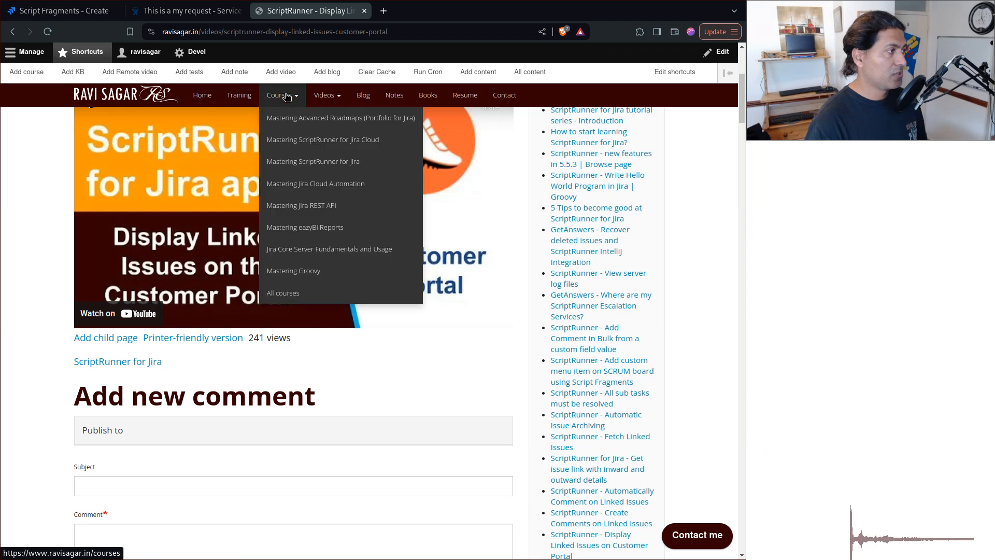
{"action": "left_click", "coordinate": [311, 139]}
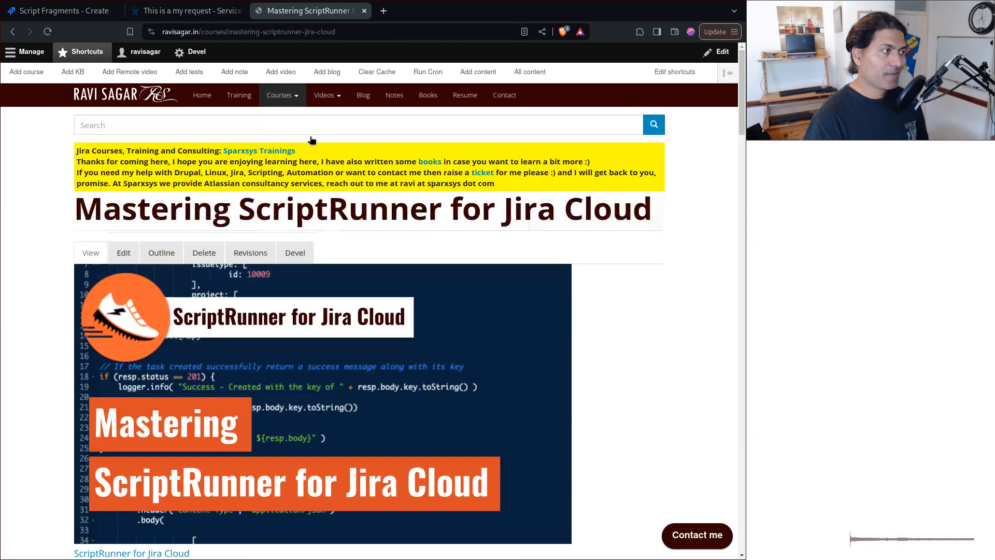
{"action": "scroll", "coordinate": [312, 146], "scroll_direction": "down", "scroll_amount": 5}
{"action": "scroll", "coordinate": [419, 292], "scroll_direction": "up", "scroll_amount": 4}
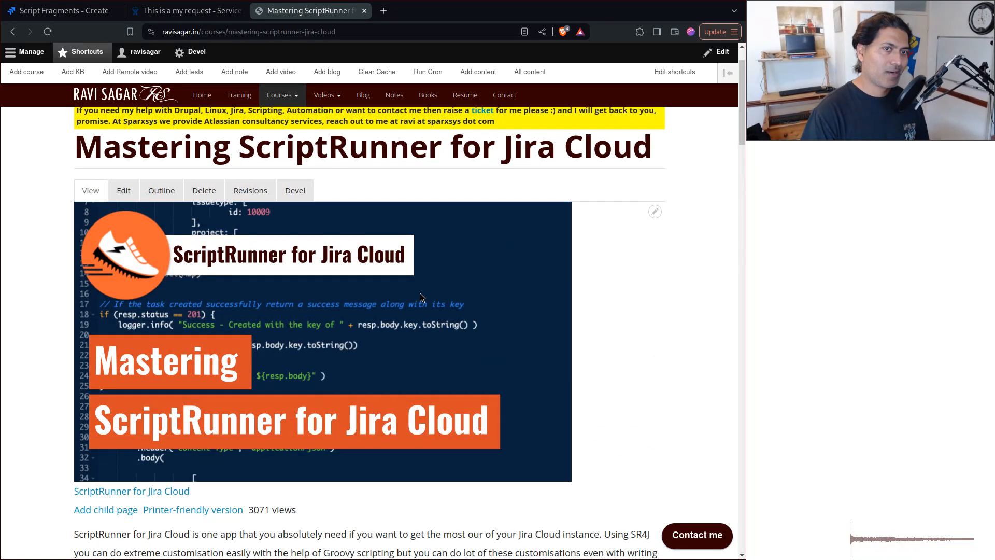
{"action": "key", "text": "ctrl+shift+Tab"}
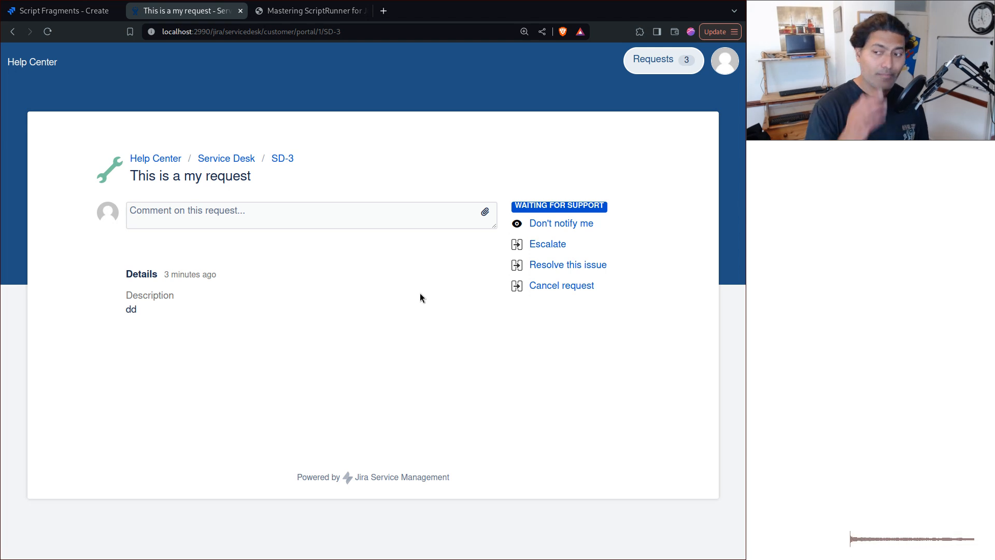